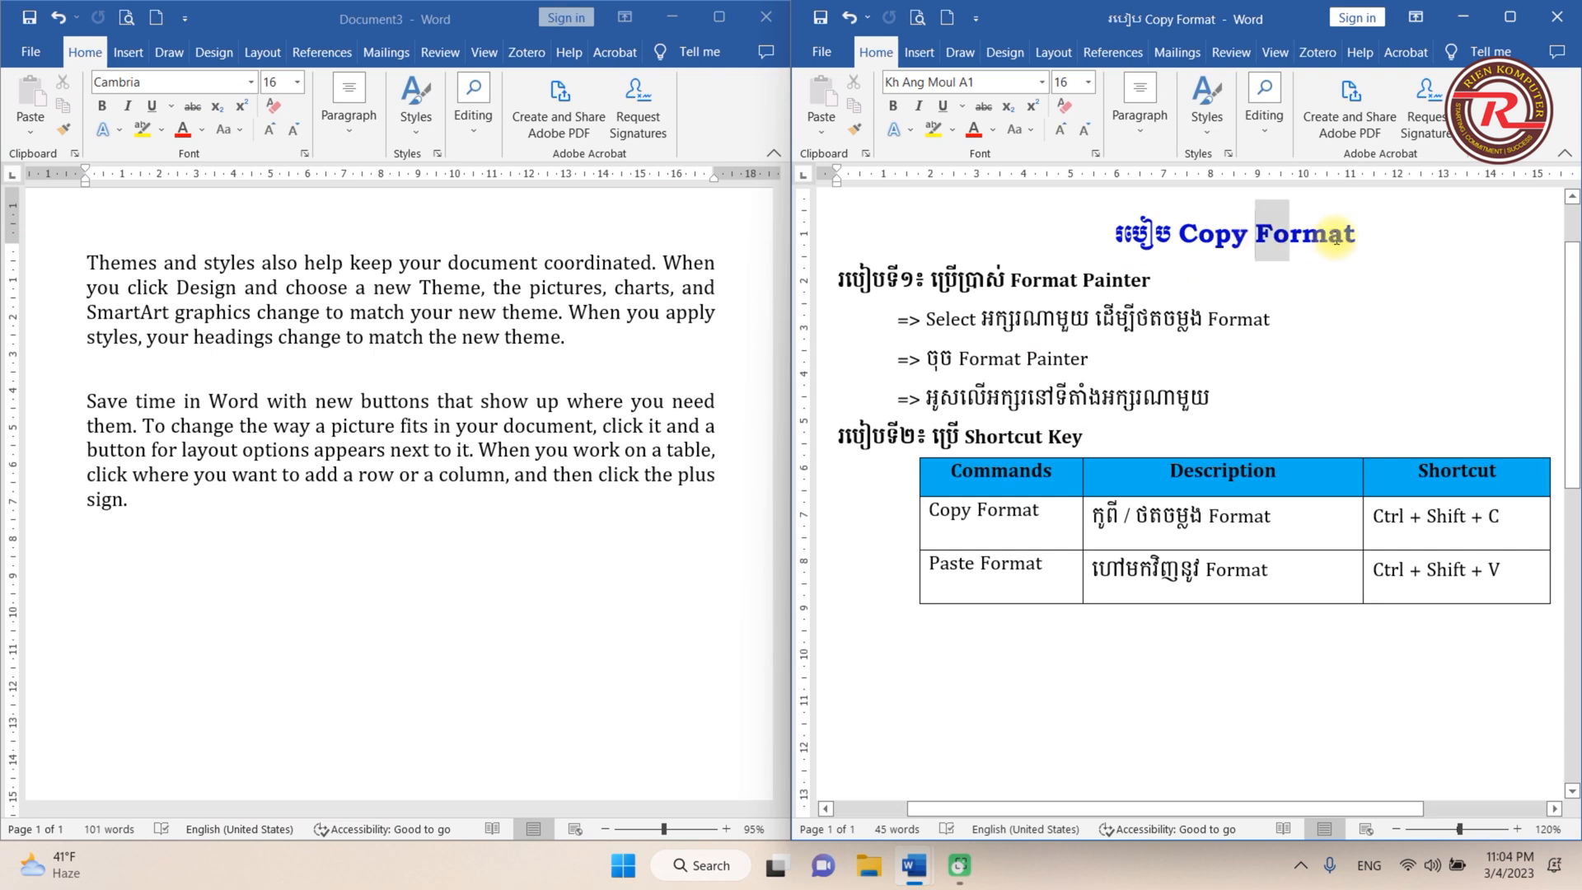
Color the words "Themes and" red at the start of the first paragraph in Document3.
left_click(1364, 238)
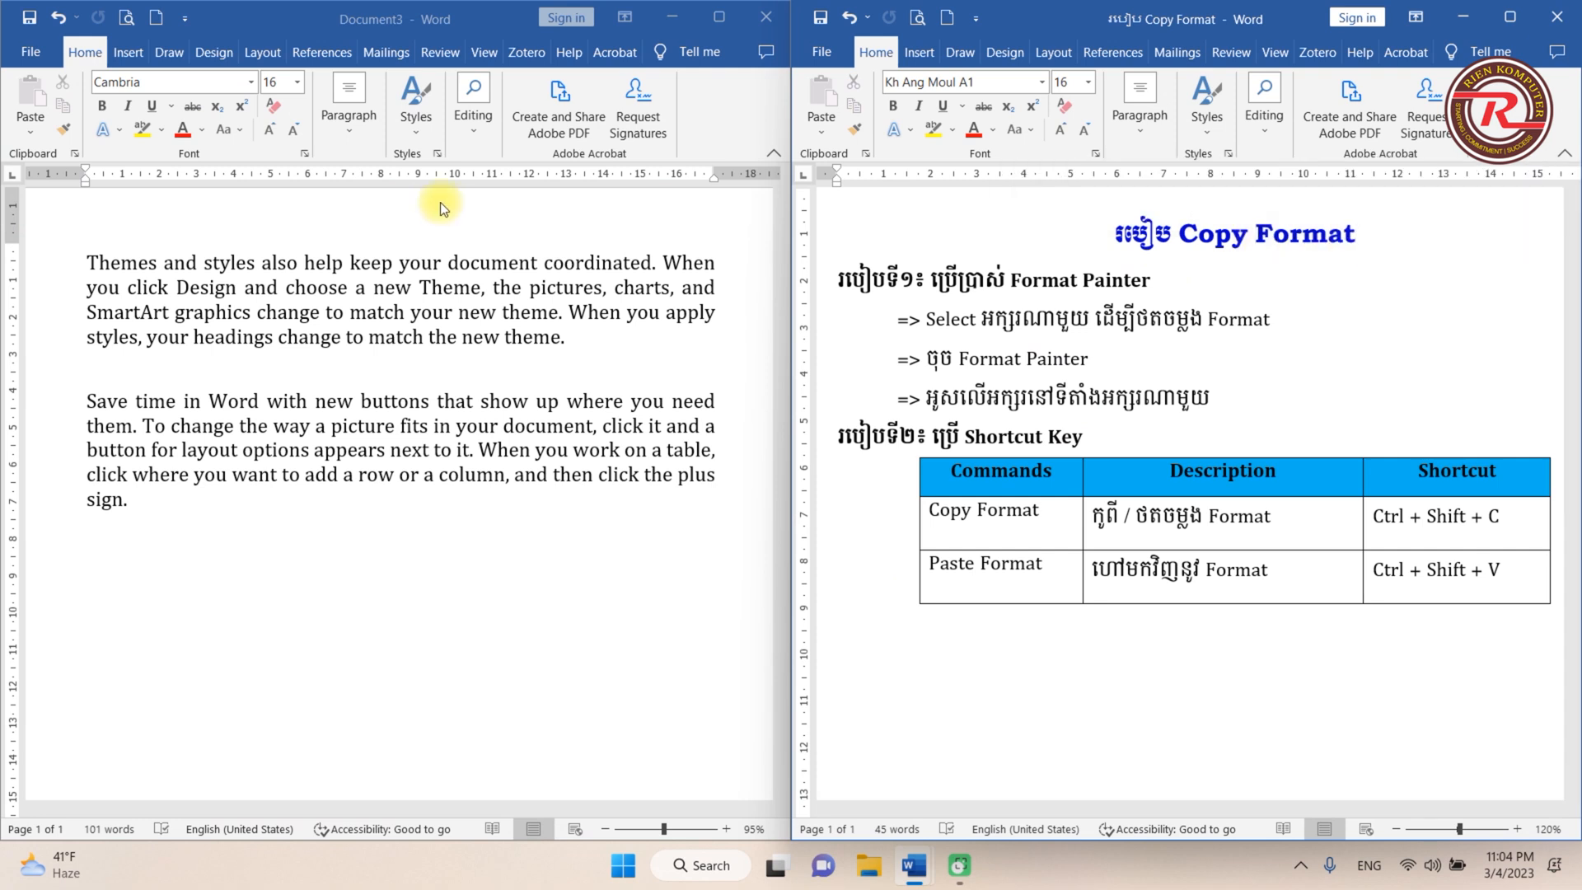
left_click(206, 269)
left_click_drag(206, 270, 87, 263)
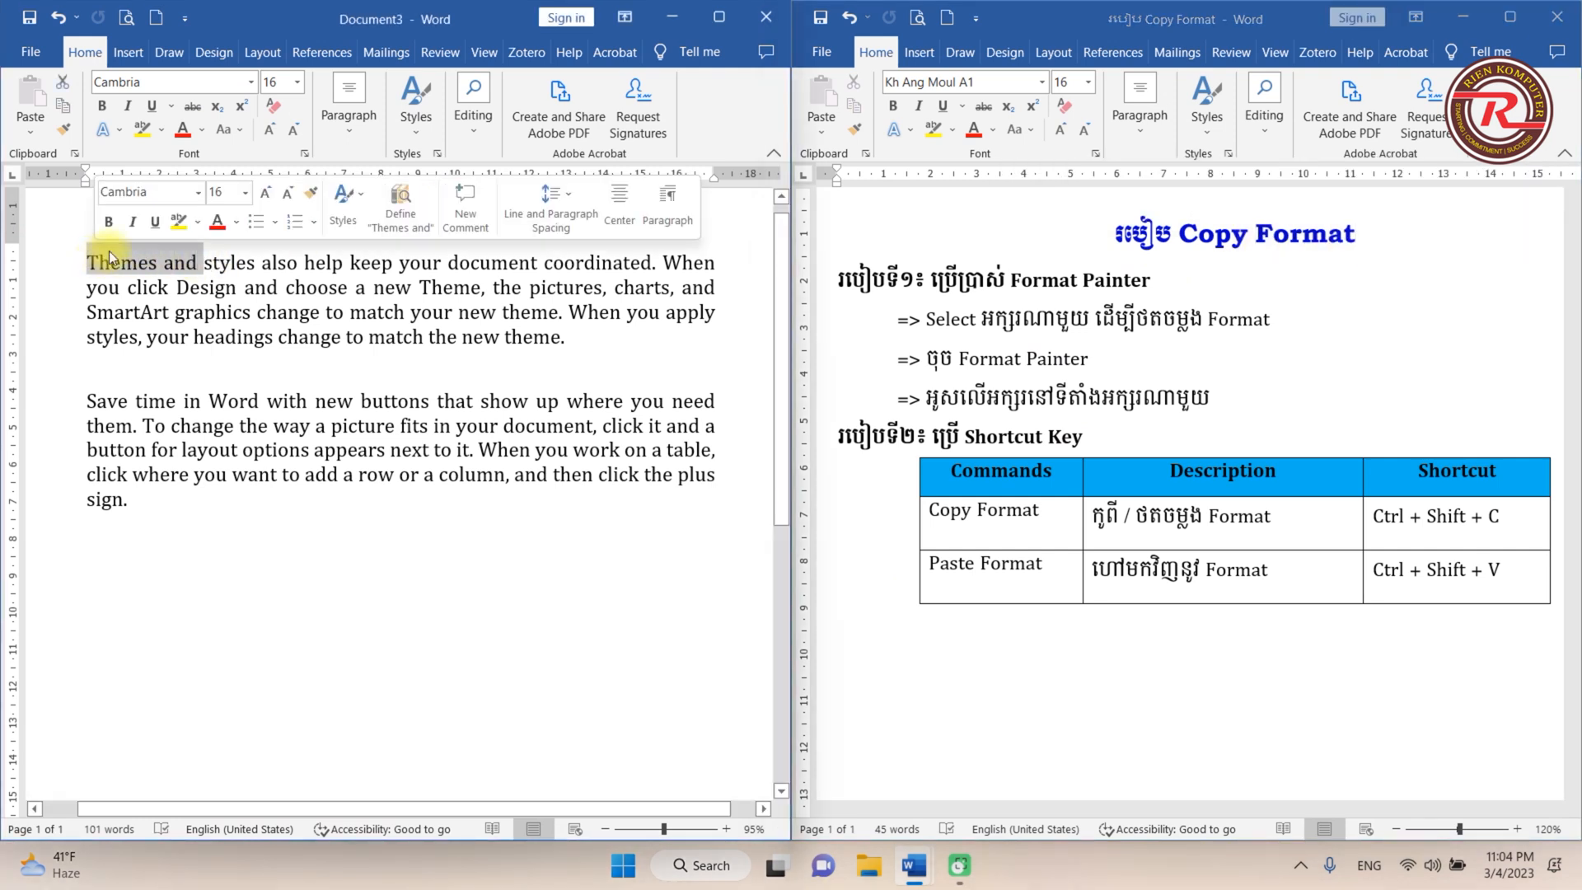
left_click(182, 130)
Make "help keep" bold and underline "coordinated" in the first sentence of Document3.
left_click_drag(317, 264, 401, 272)
left_click(102, 106)
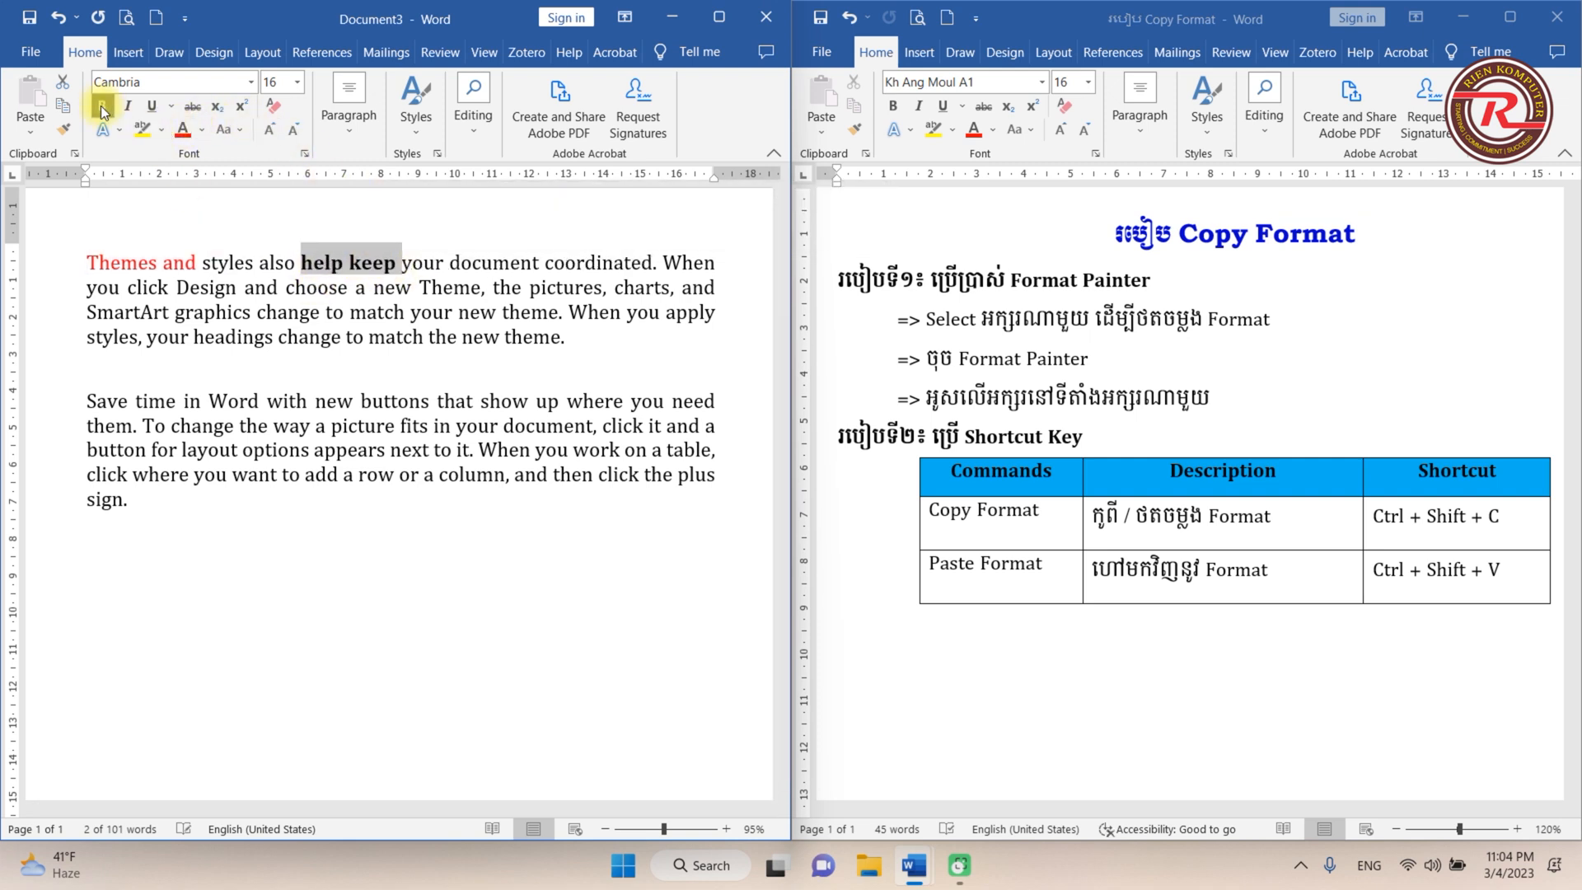
left_click_drag(651, 262, 545, 262)
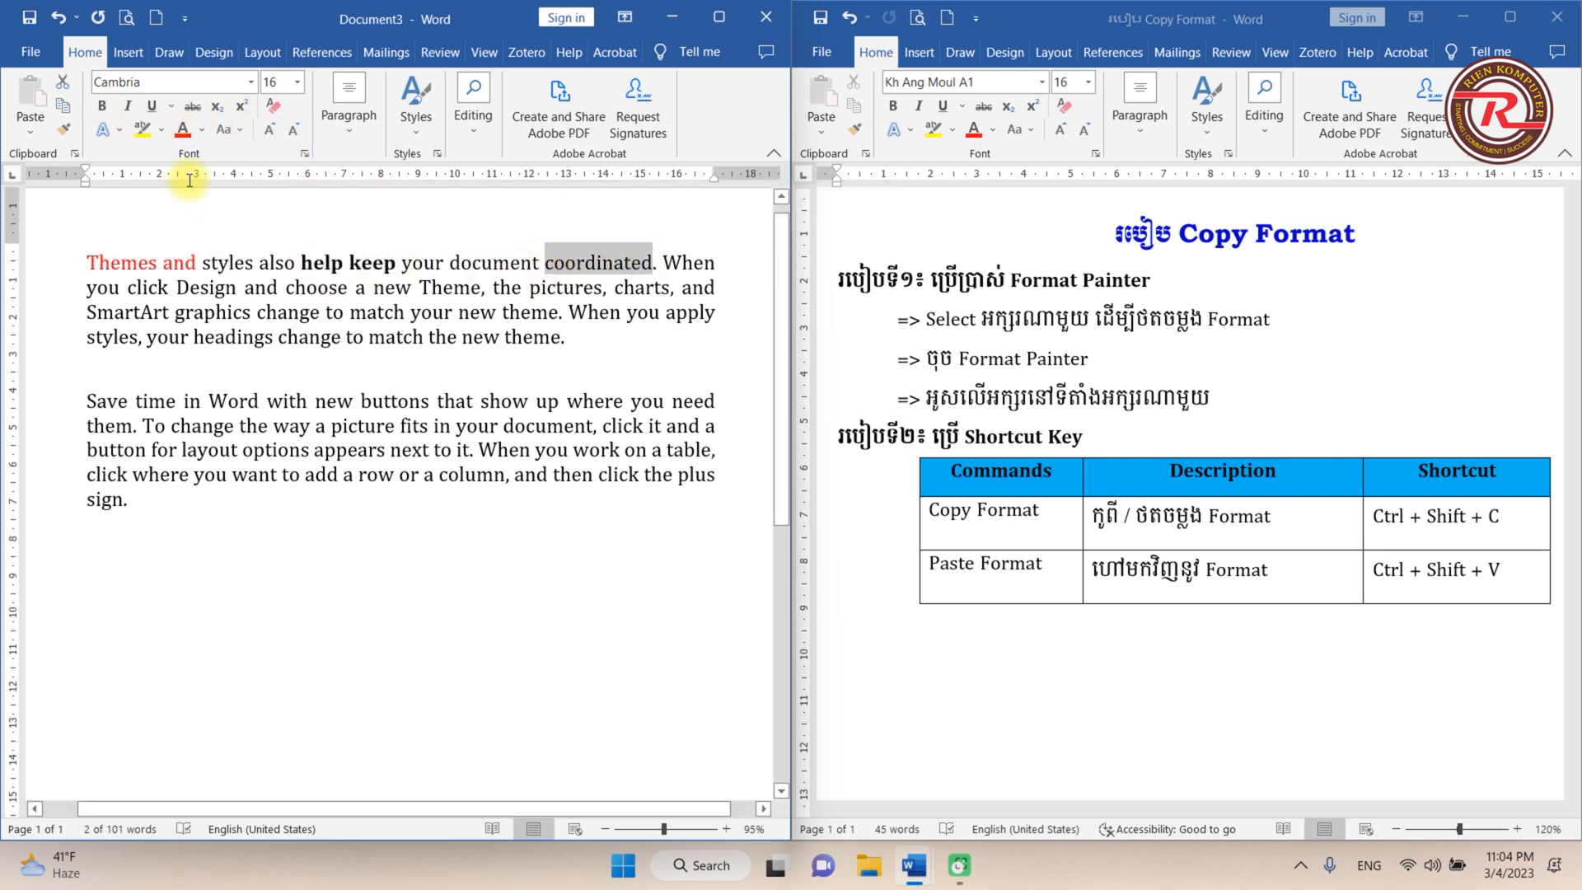
left_click(152, 108)
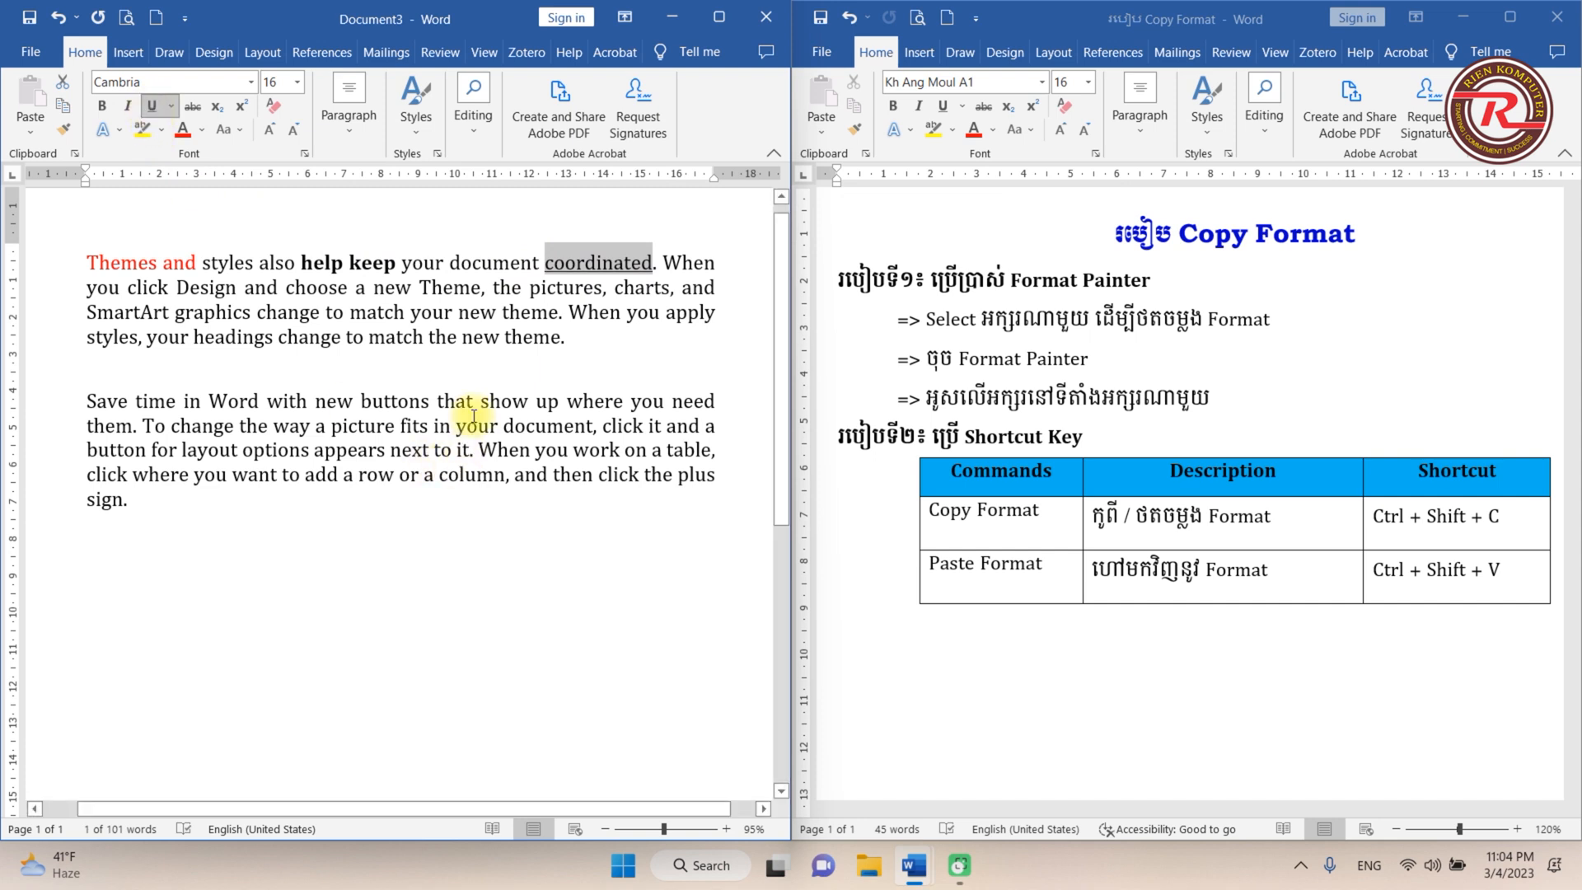
Examine the Format Painter steps and the Shortcut Key heading in the Copy Format document alongside the formatted first sentence of Document3.
left_click(655, 264)
left_click_drag(655, 264, 87, 262)
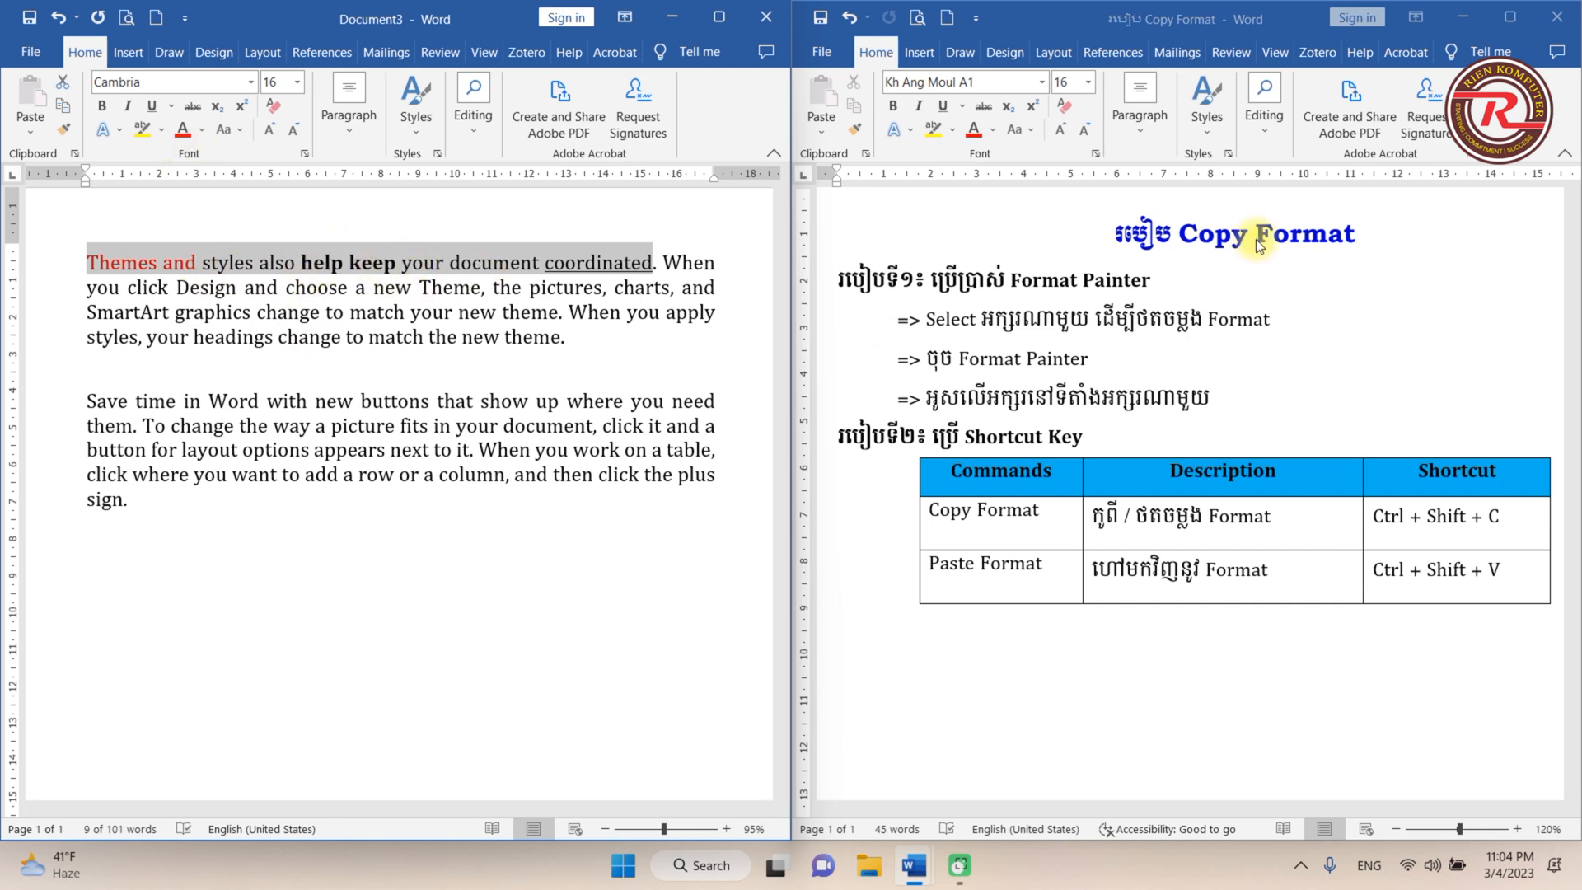
left_click(1247, 280)
left_click_drag(1005, 279, 1140, 282)
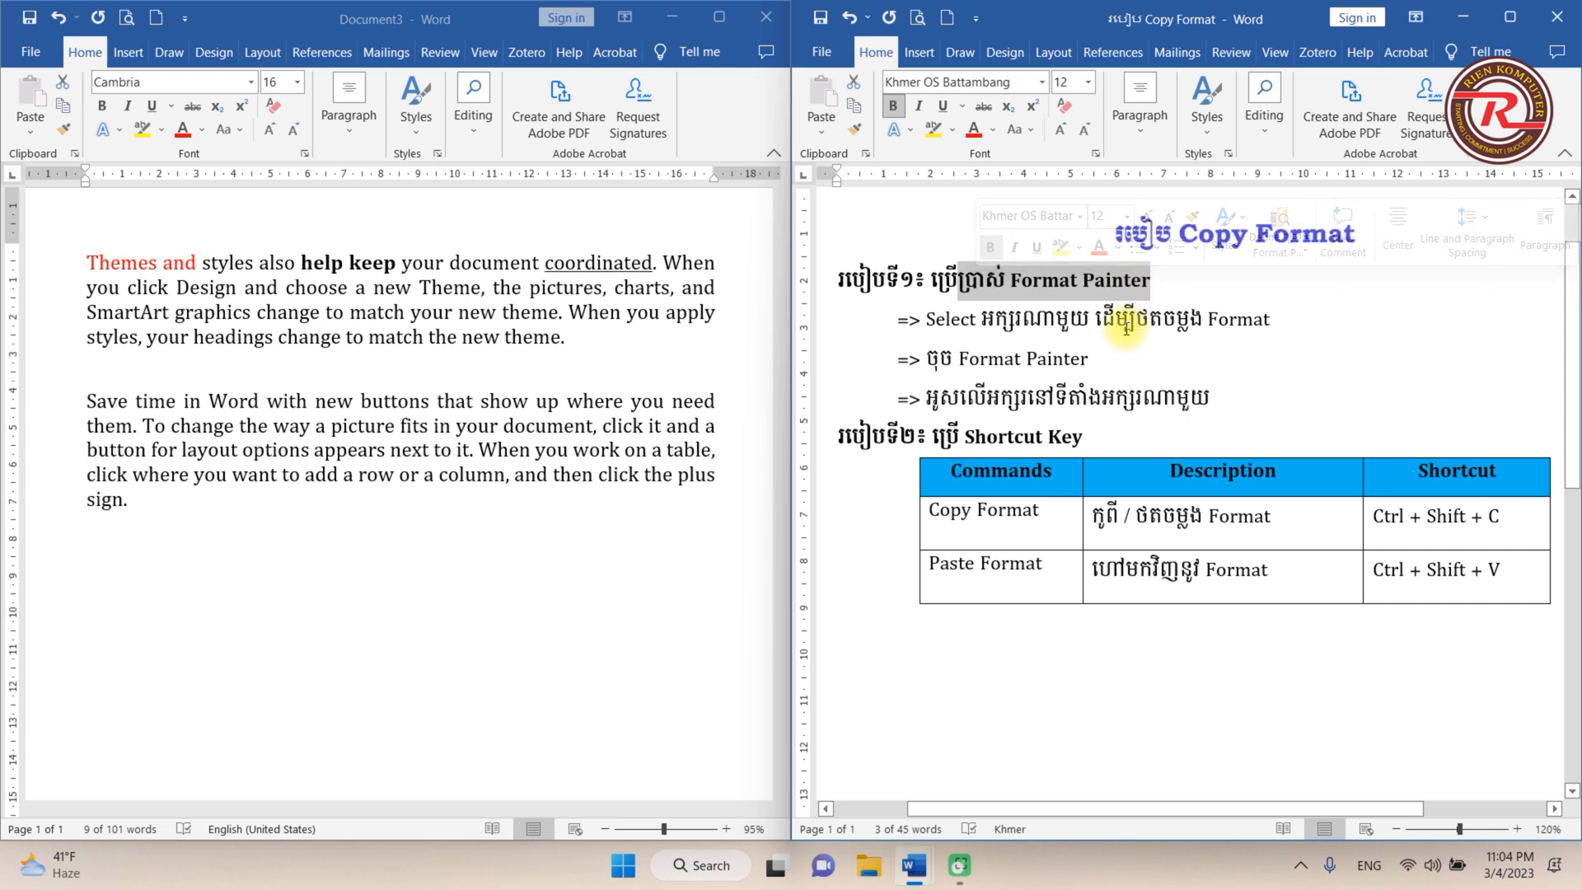
left_click(986, 436)
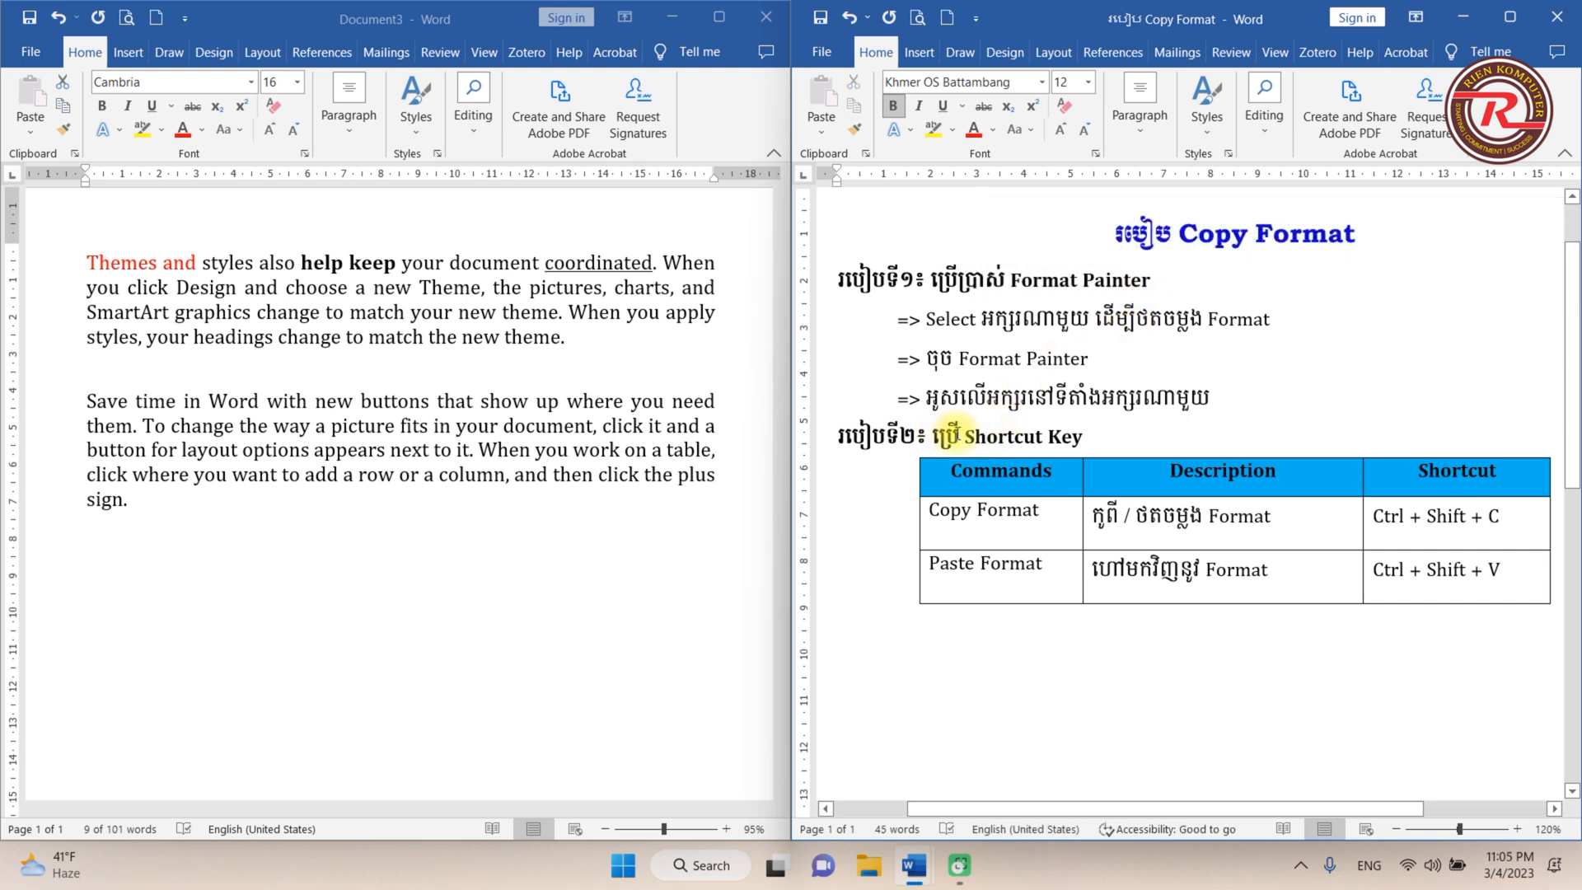
left_click_drag(939, 434, 1083, 436)
left_click(980, 319)
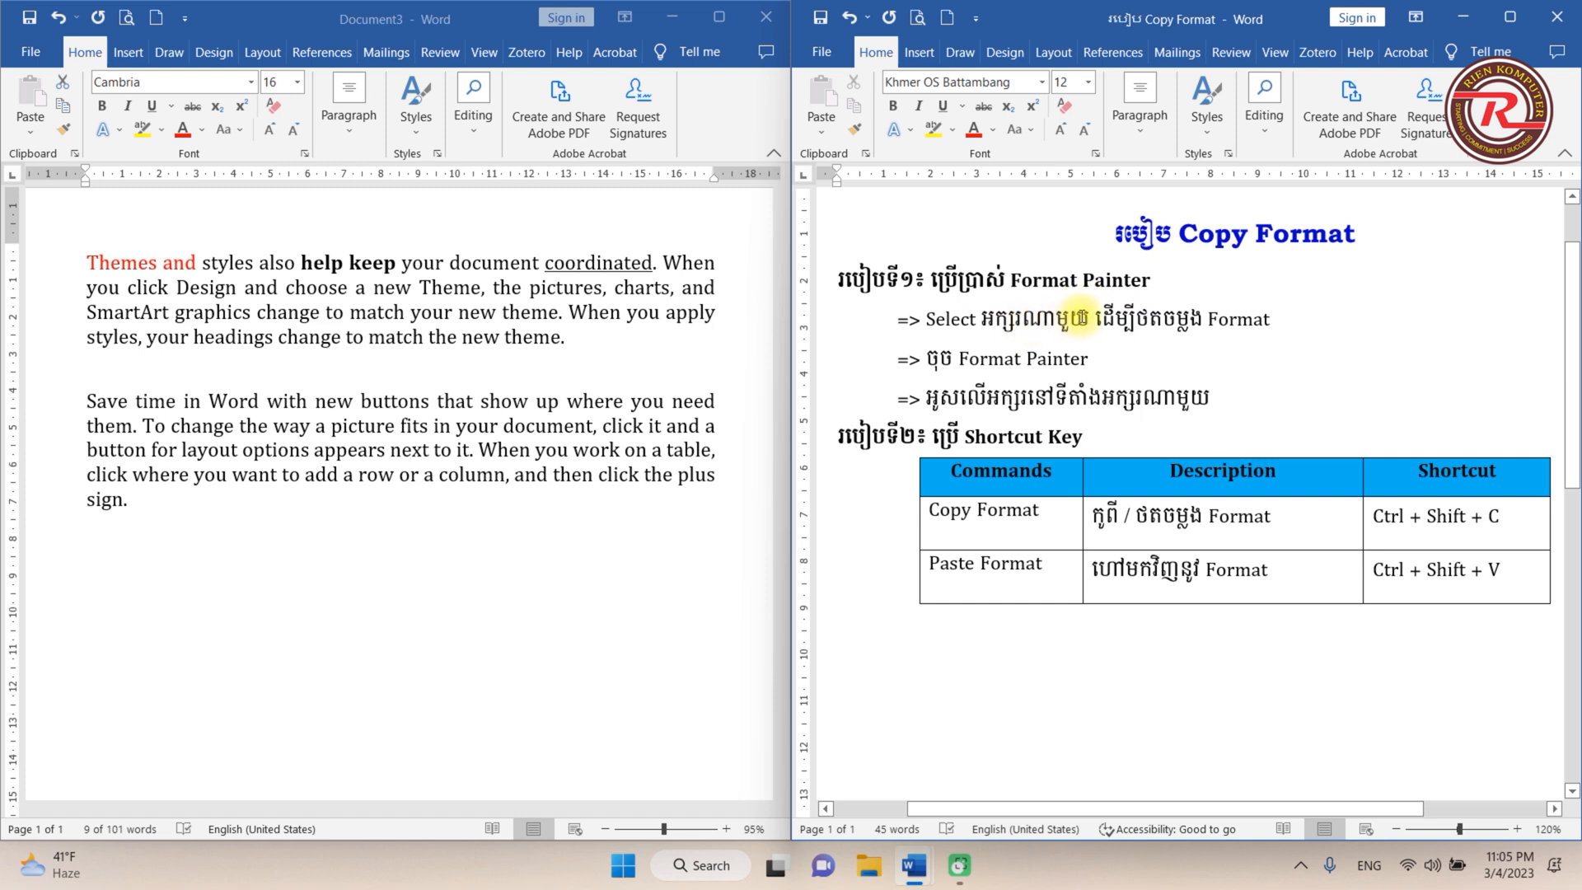
left_click_drag(1069, 318, 983, 319)
left_click(1147, 329)
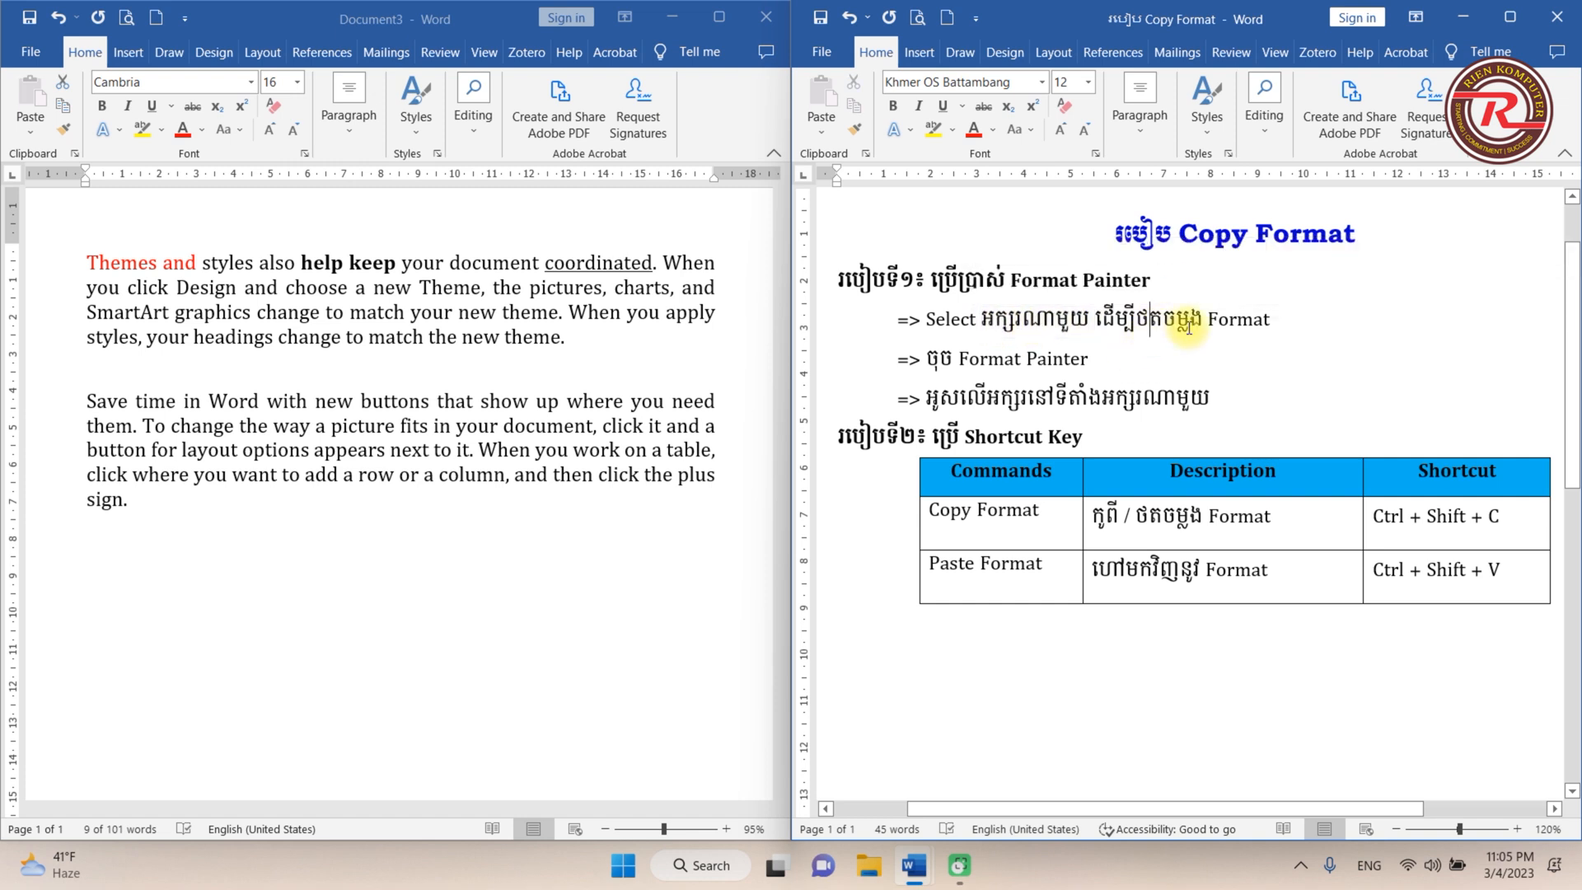
left_click_drag(1217, 323, 1271, 318)
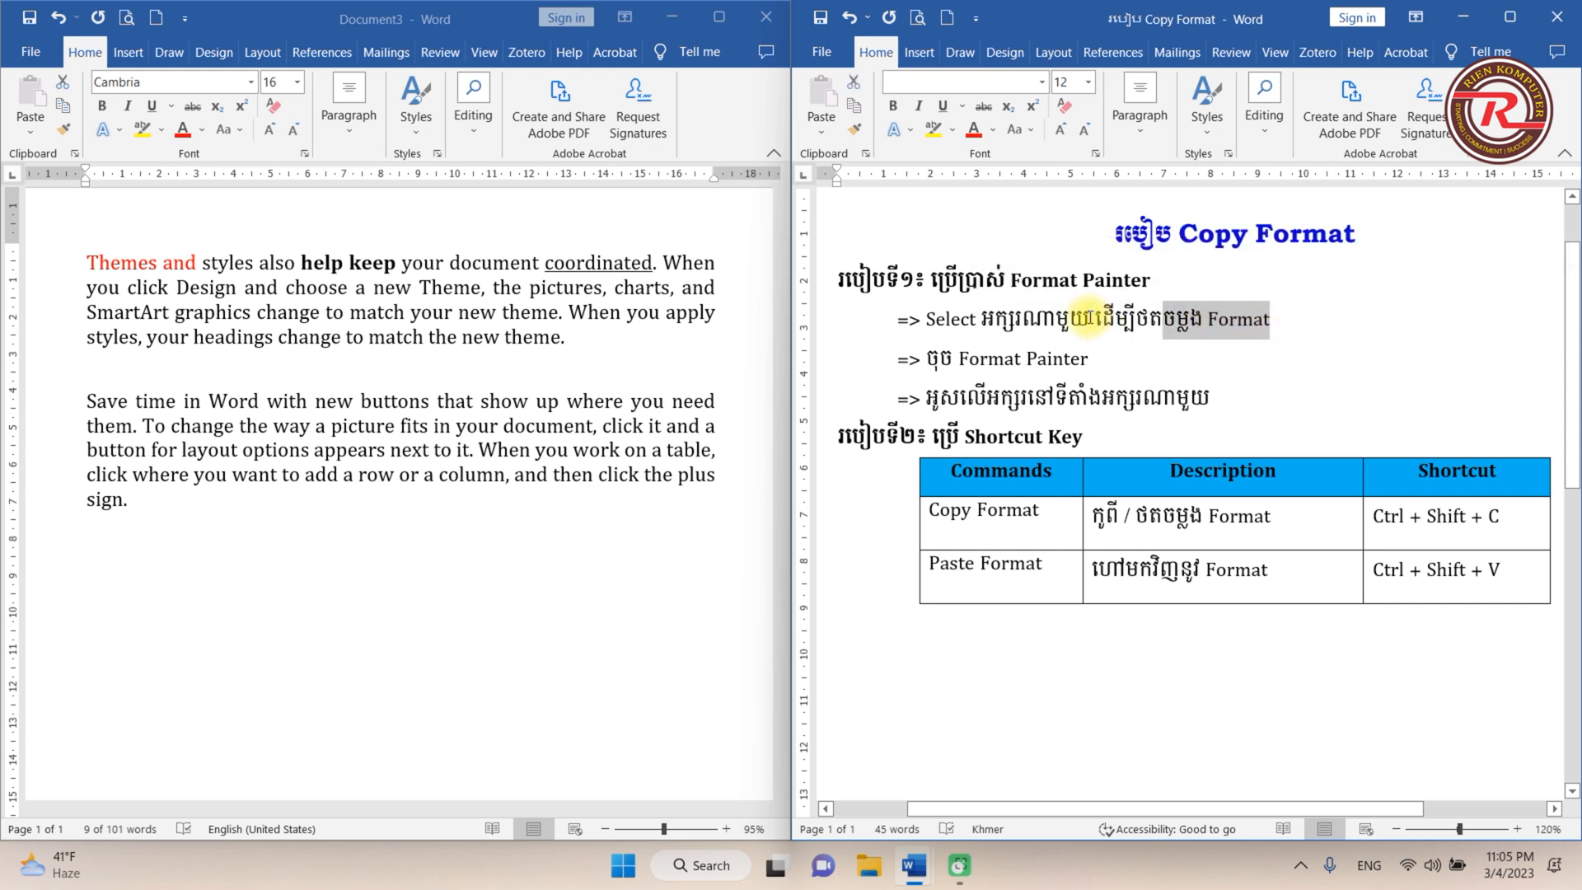
left_click(1089, 320)
left_click(173, 268)
left_click_drag(173, 268, 124, 270)
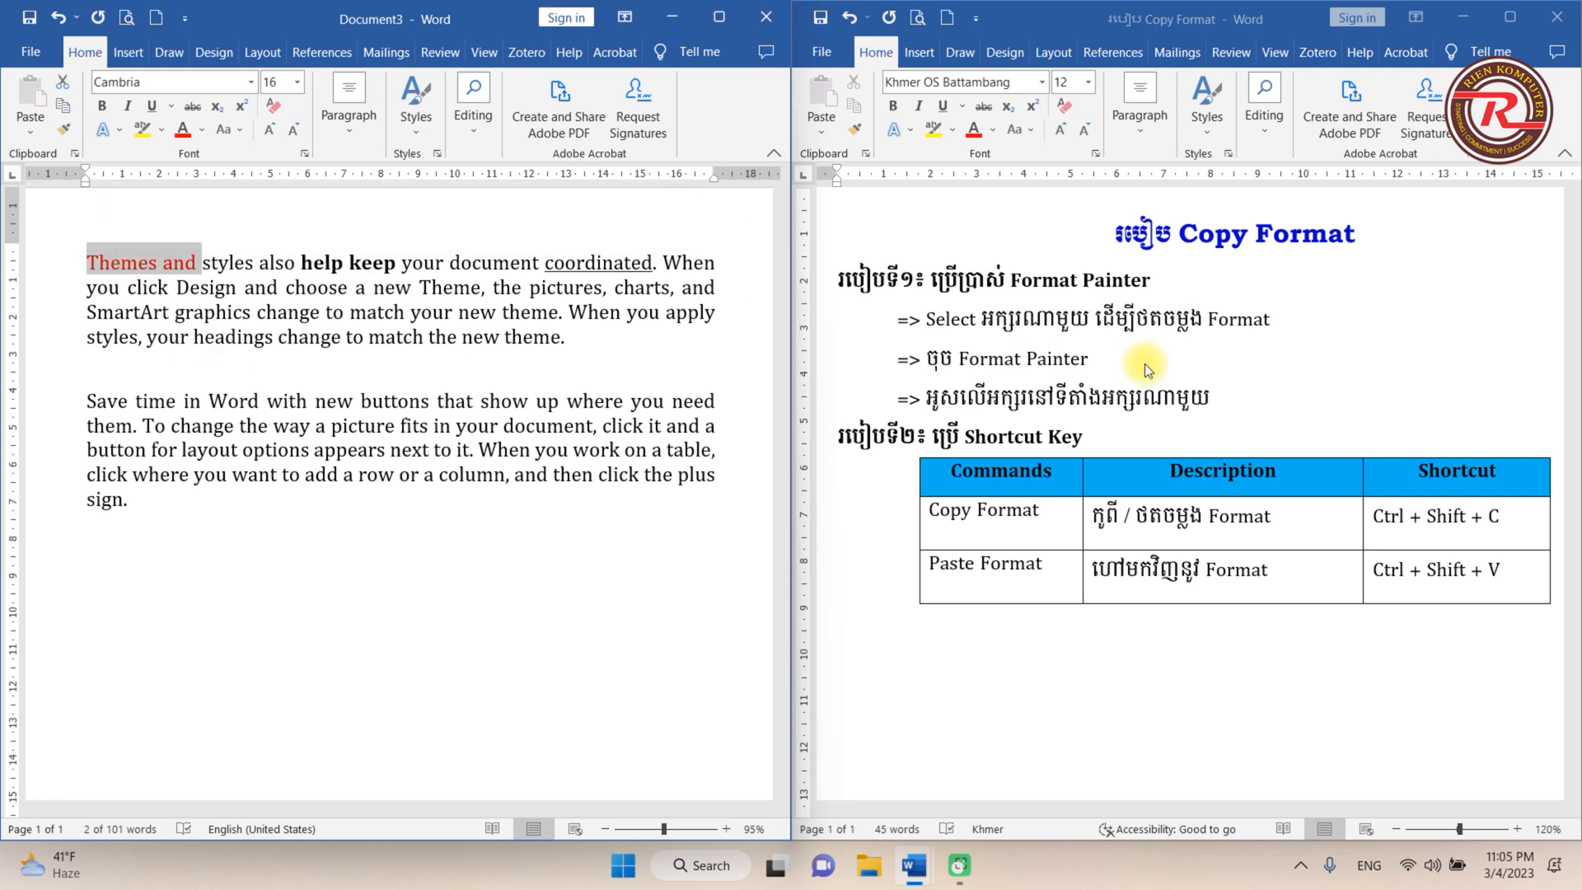
left_click(1050, 356)
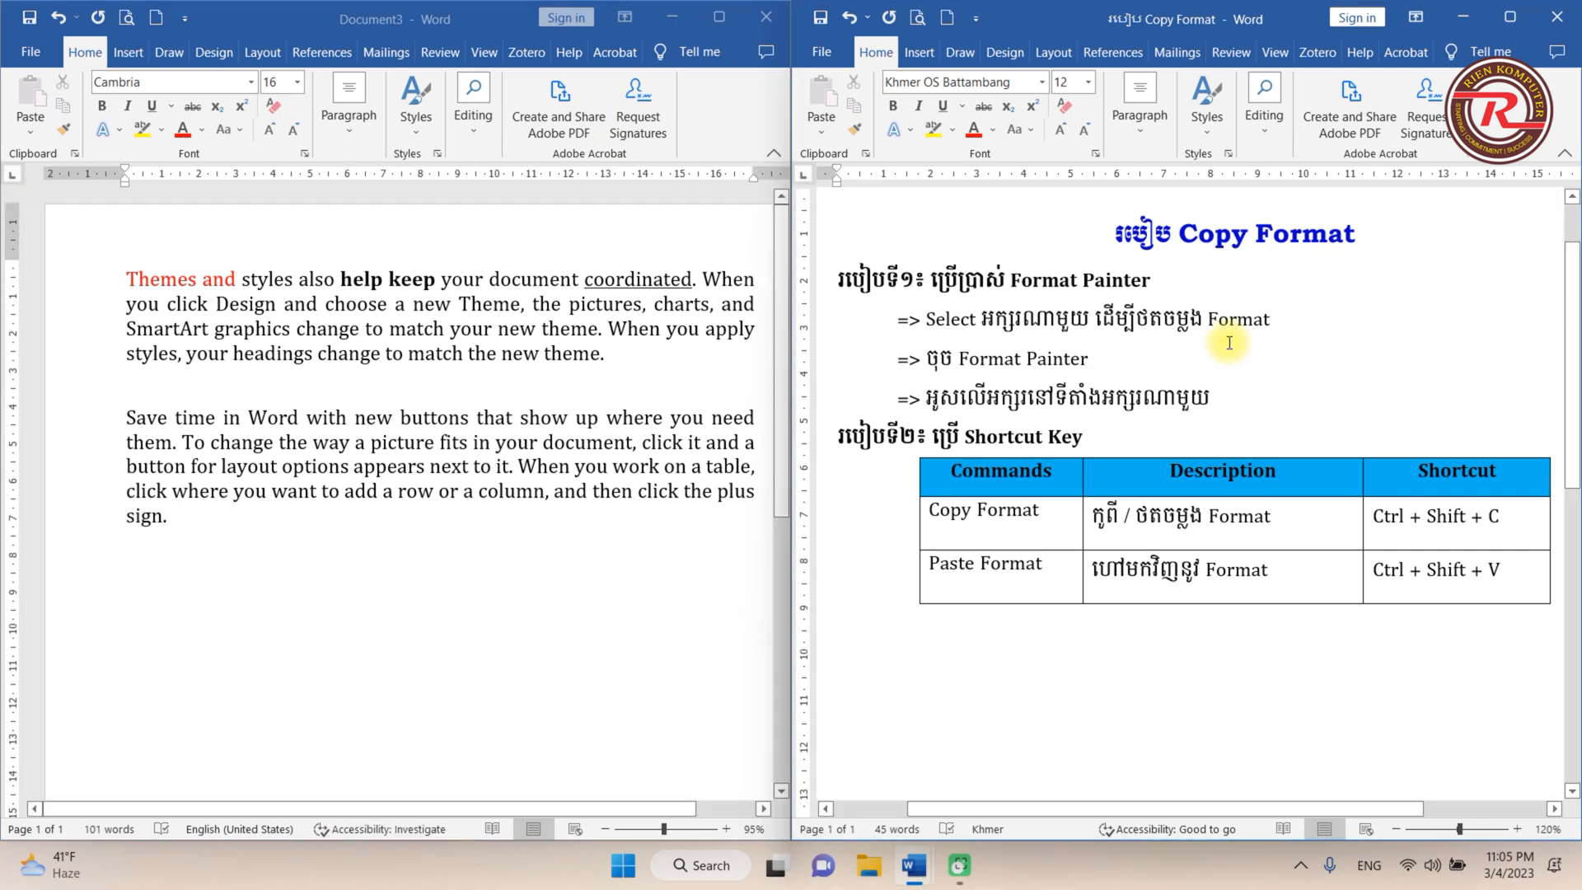
Maximize Document3 and use Format Painter to apply the red formatting of "Themes" to "Save time in Word".
left_click(720, 17)
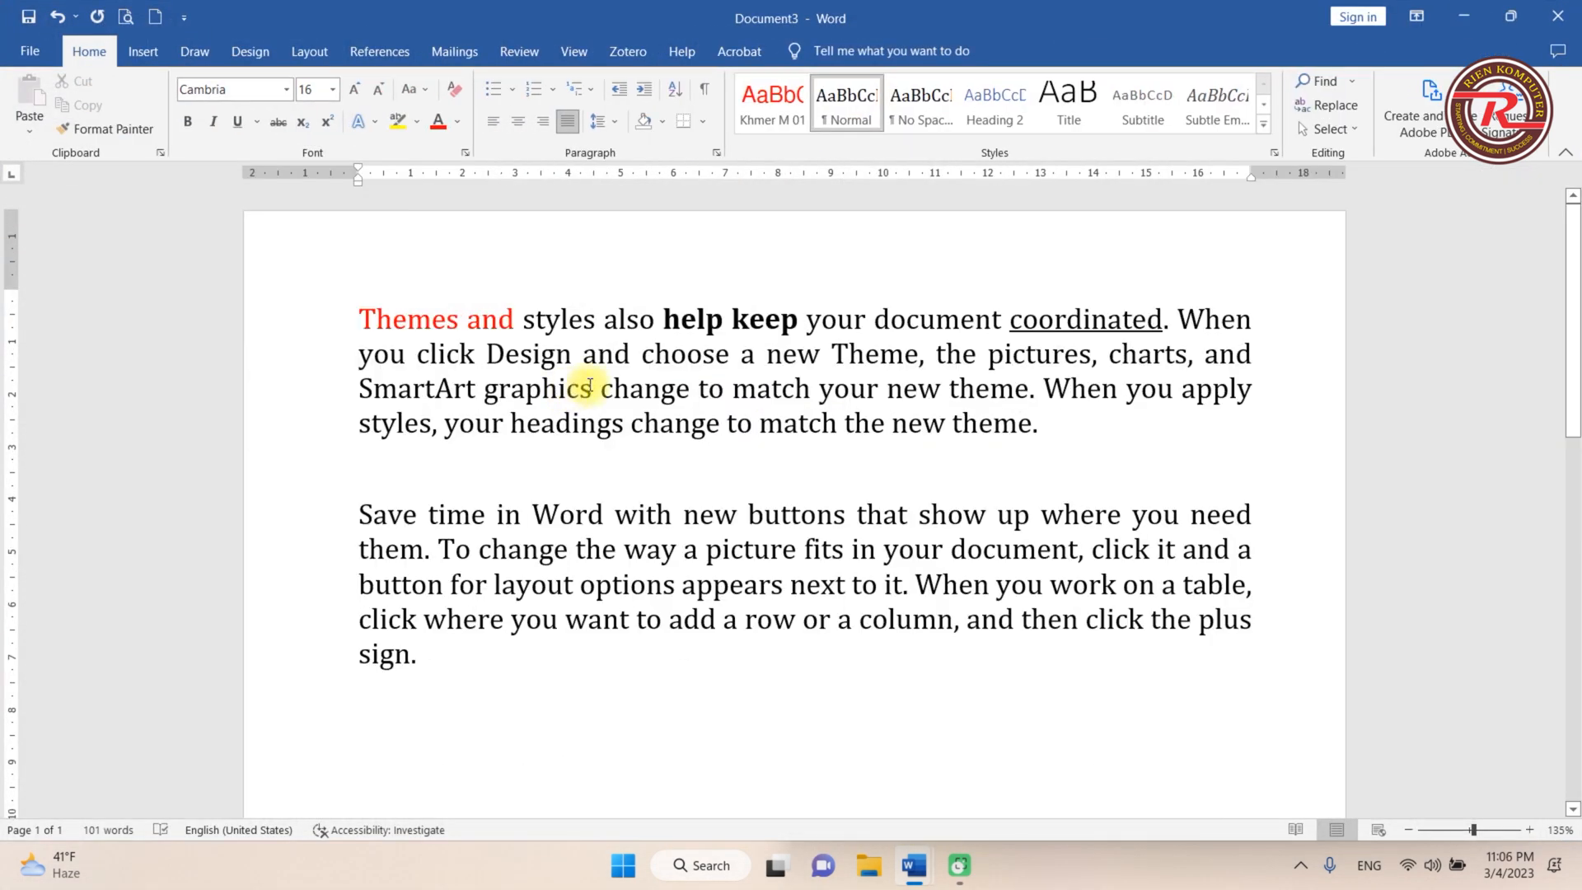
left_click_drag(463, 314, 369, 317)
left_click_drag(467, 323, 368, 318)
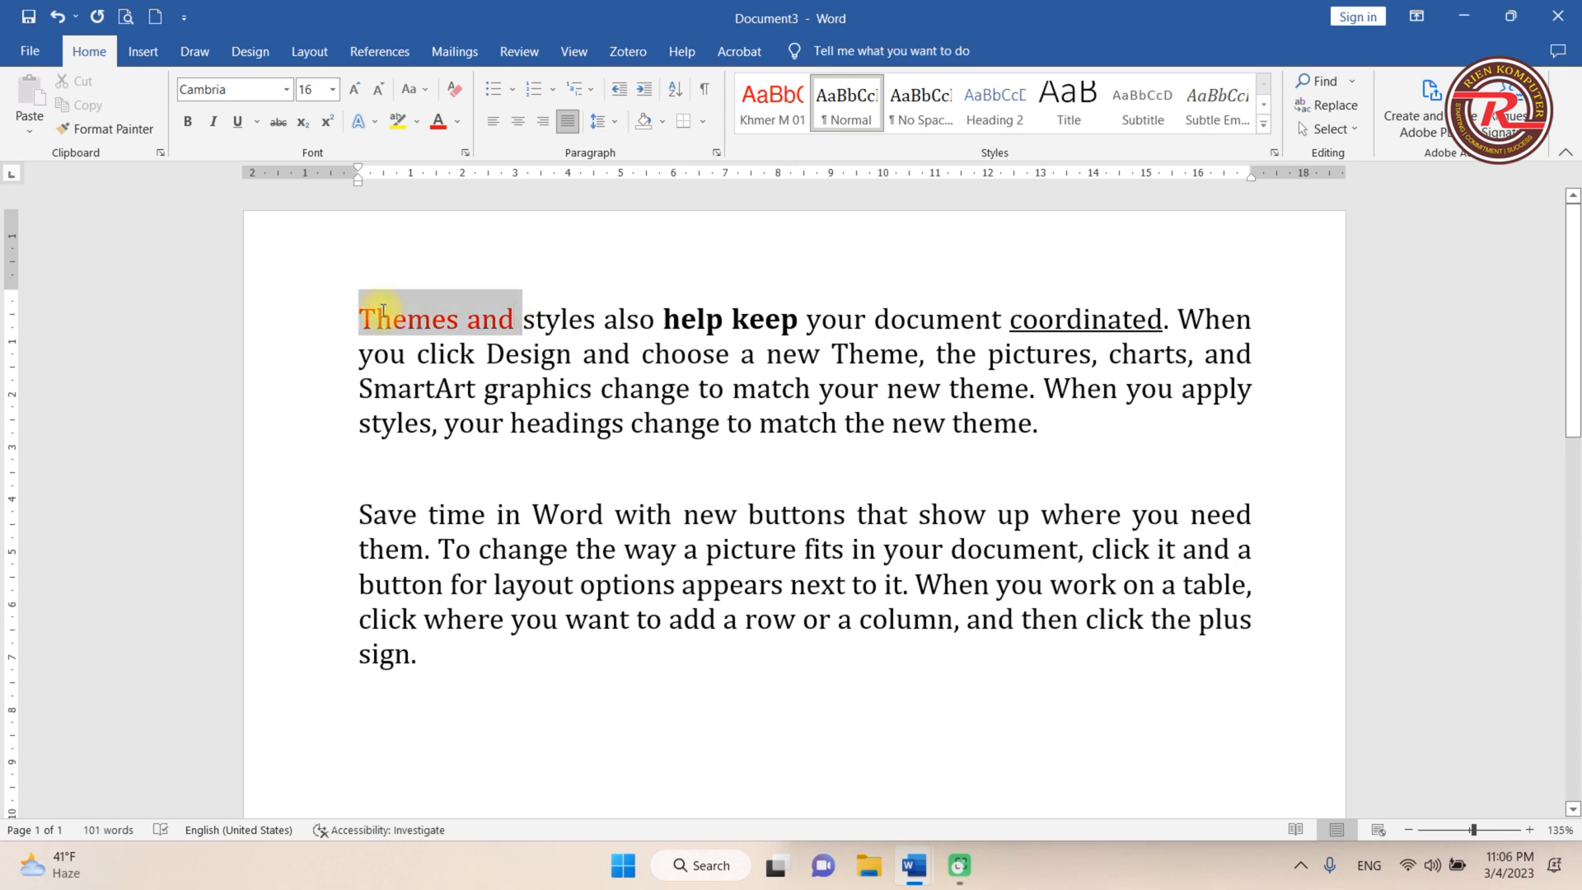
left_click(433, 323)
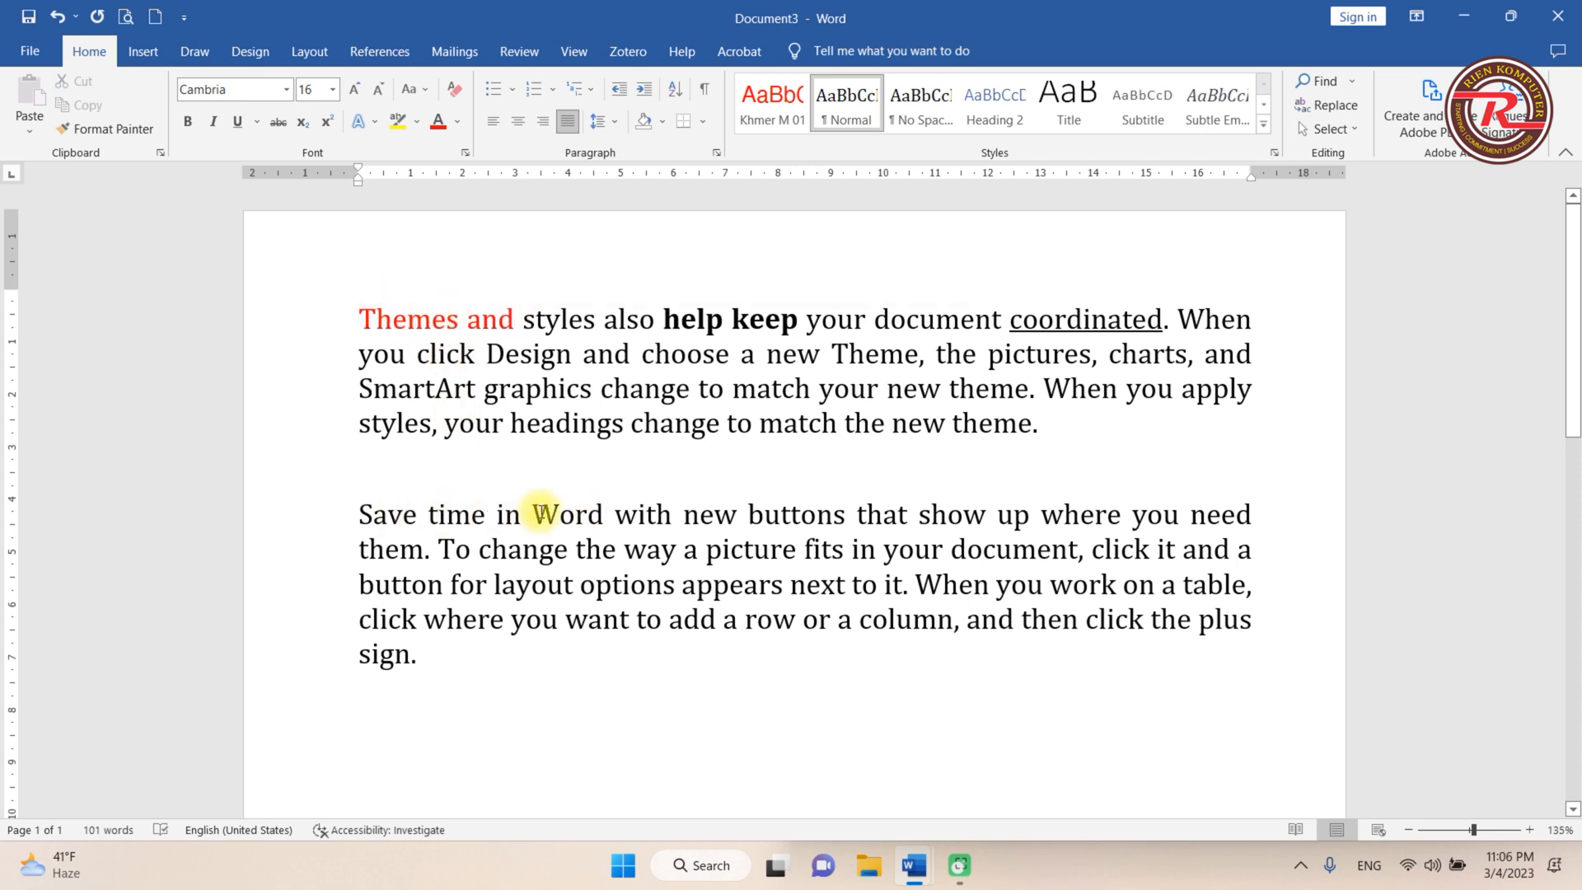
left_click_drag(459, 321, 360, 321)
left_click(126, 131)
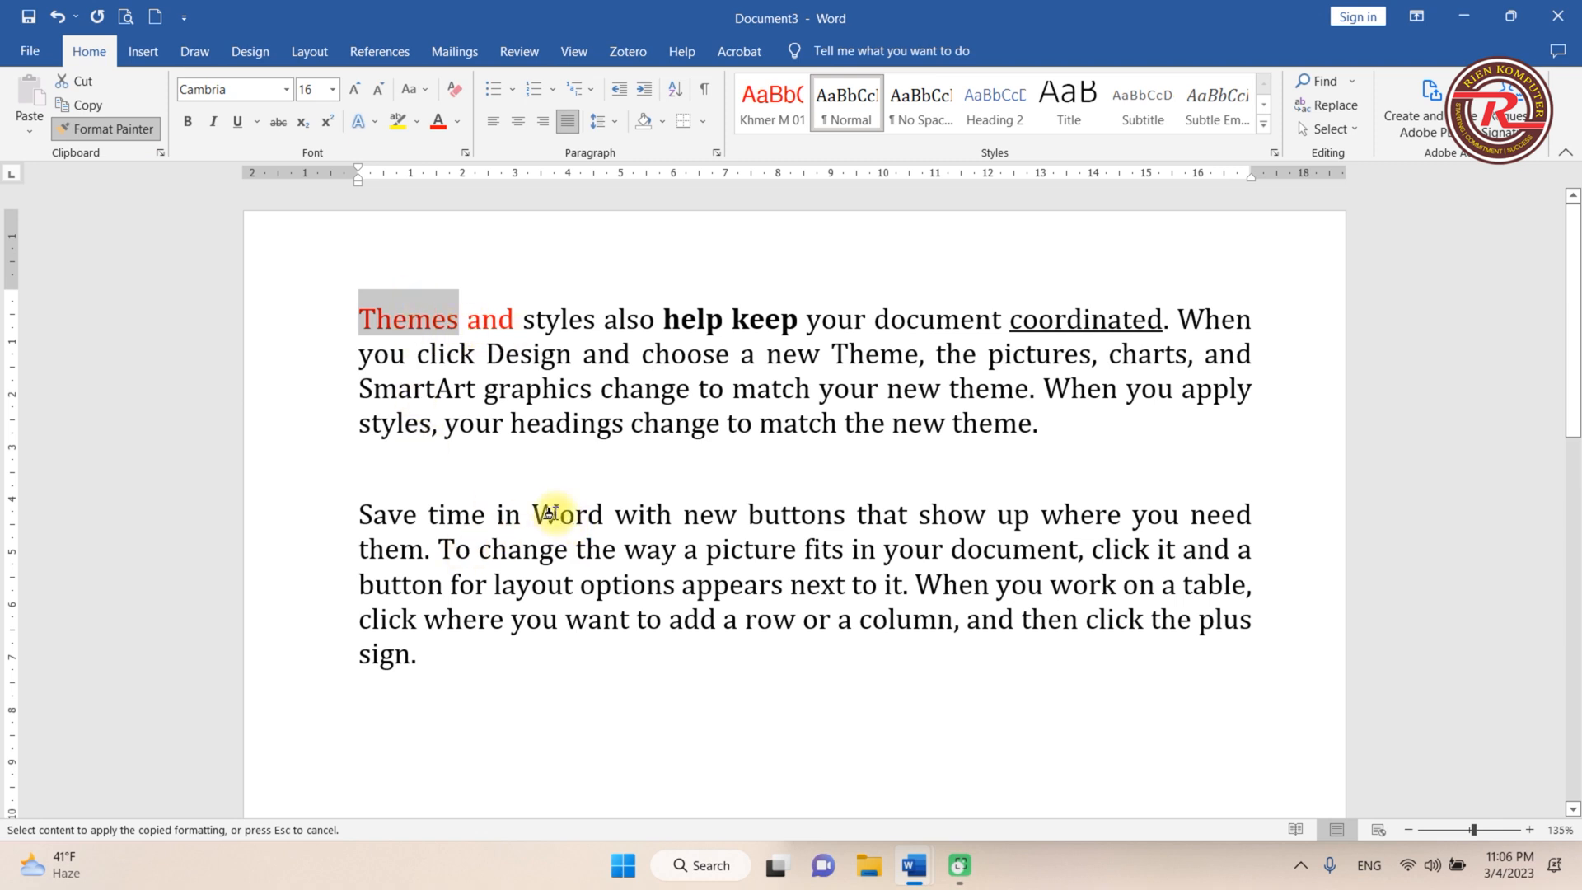
left_click_drag(616, 514, 359, 514)
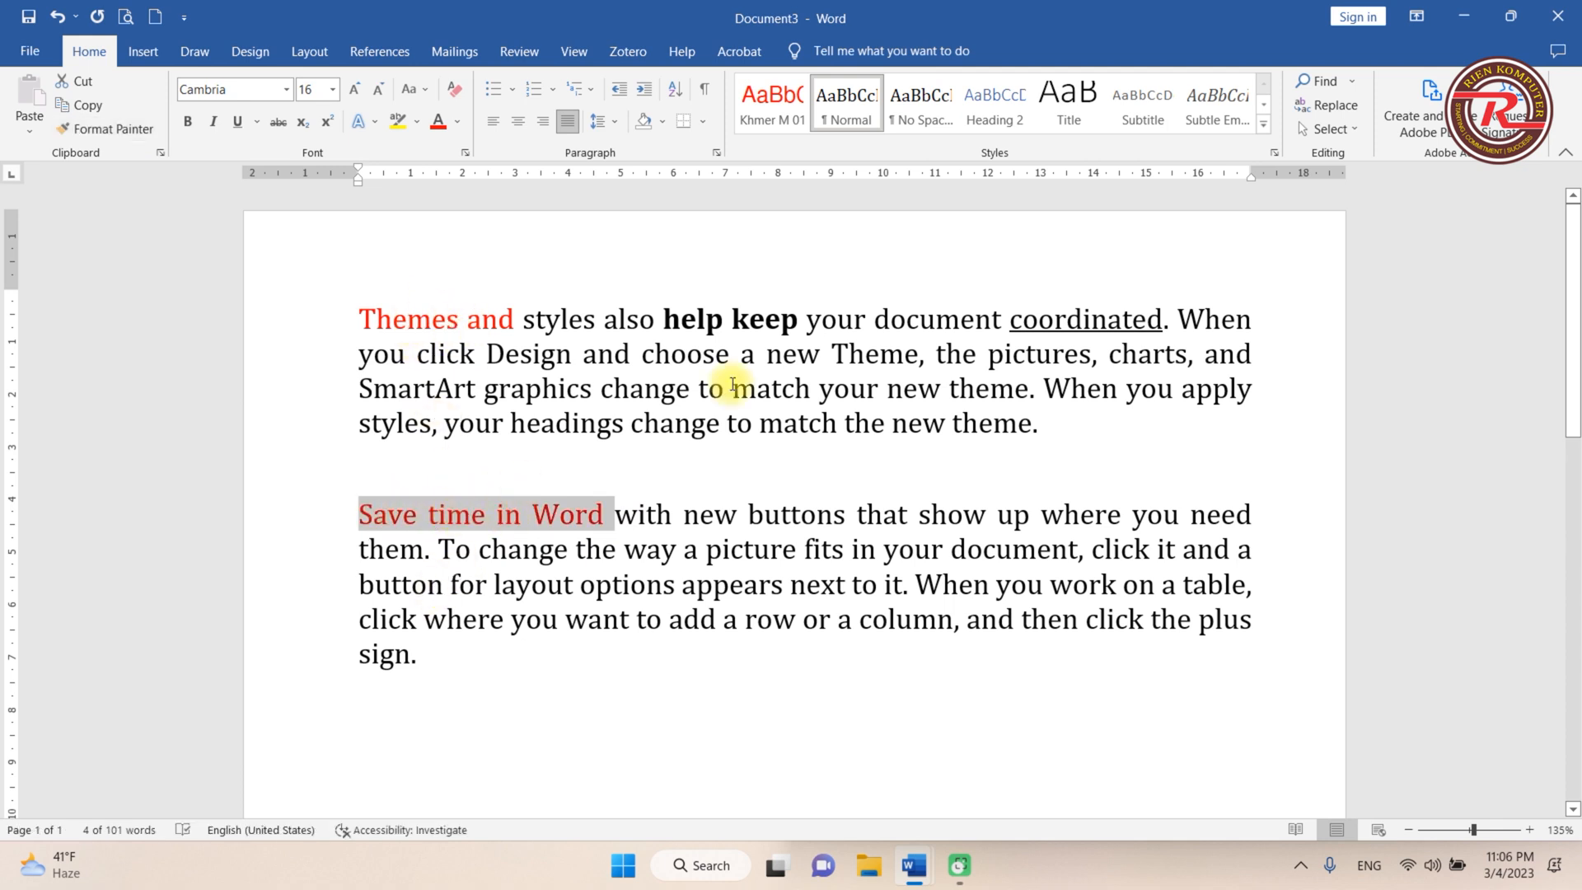
Use Format Painter to apply the bold formatting of "keep" to "new buttons" in the second paragraph.
left_click_drag(797, 322, 732, 321)
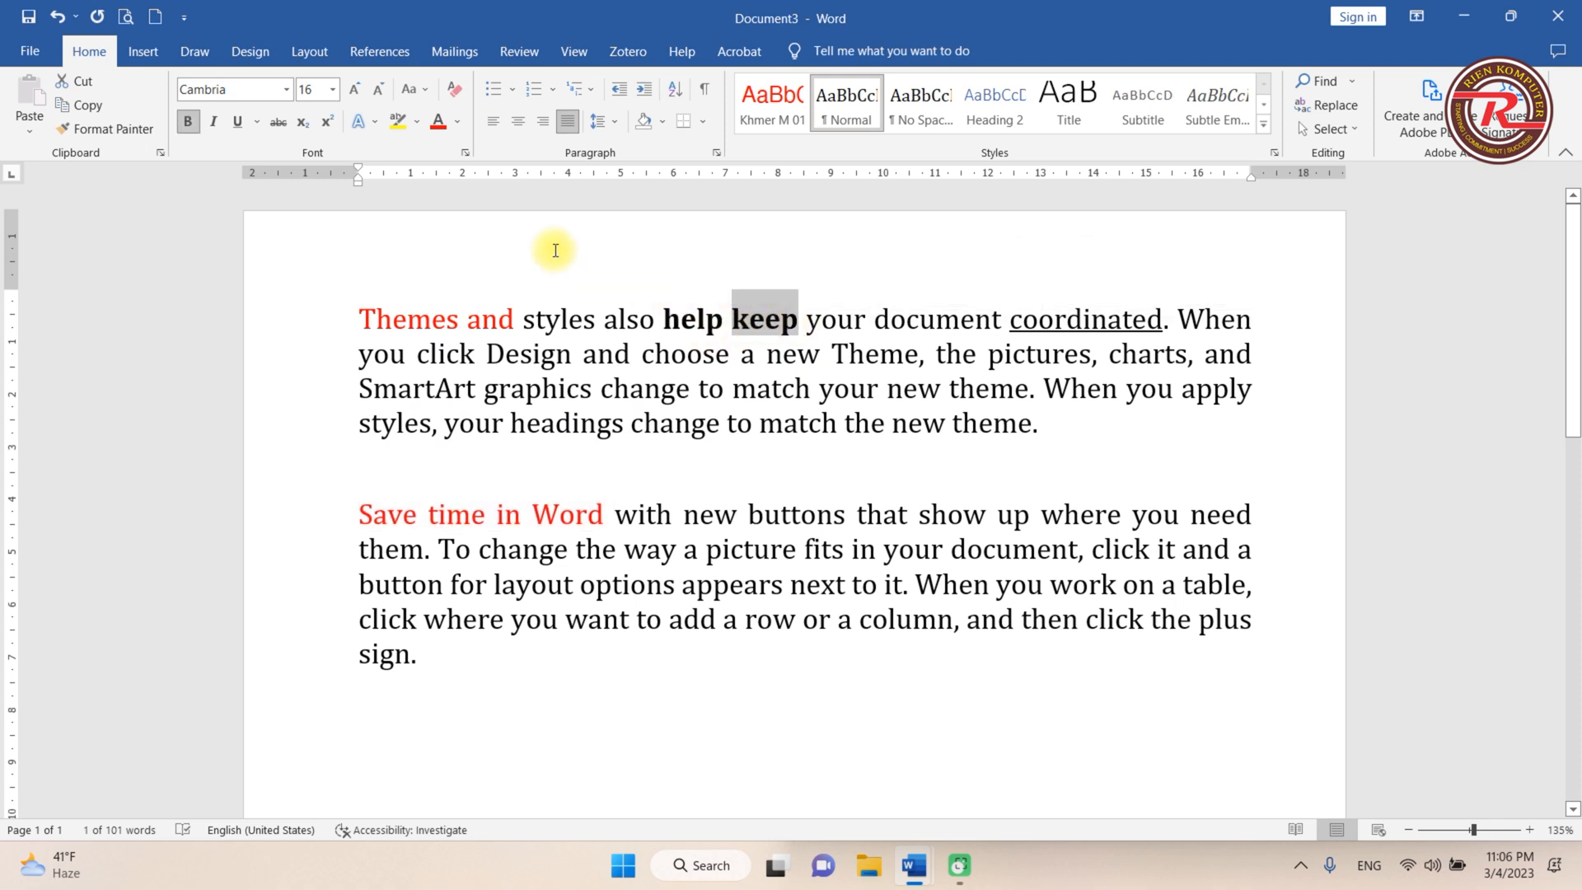
left_click(115, 131)
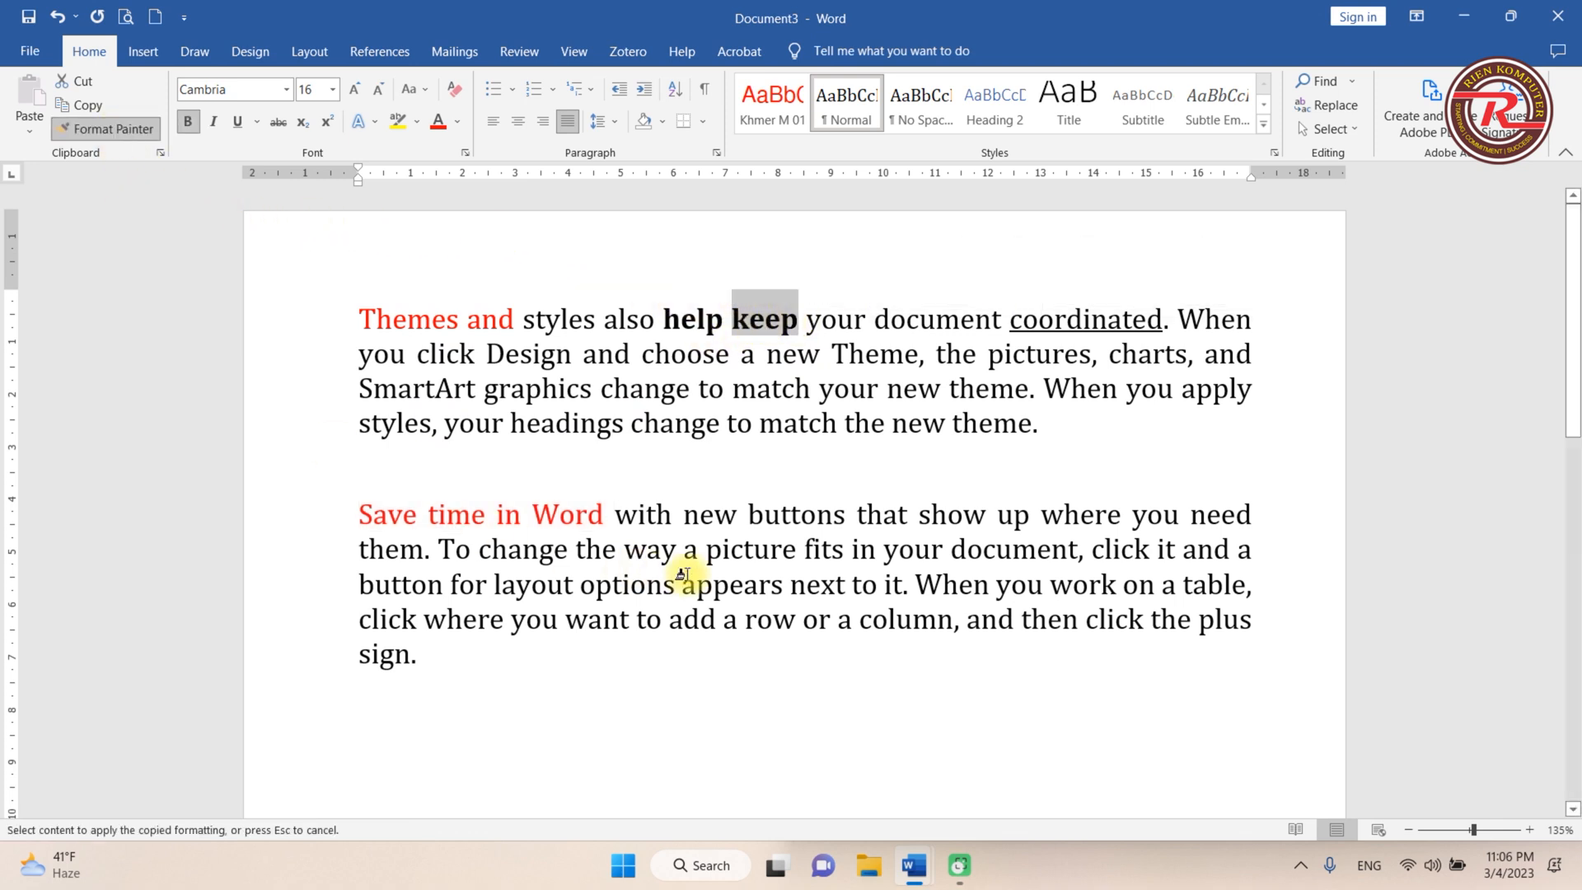
mouse_move(850, 516)
left_mouse_down()
mouse_move(683, 517)
mouse_move(697, 517)
left_mouse_up()
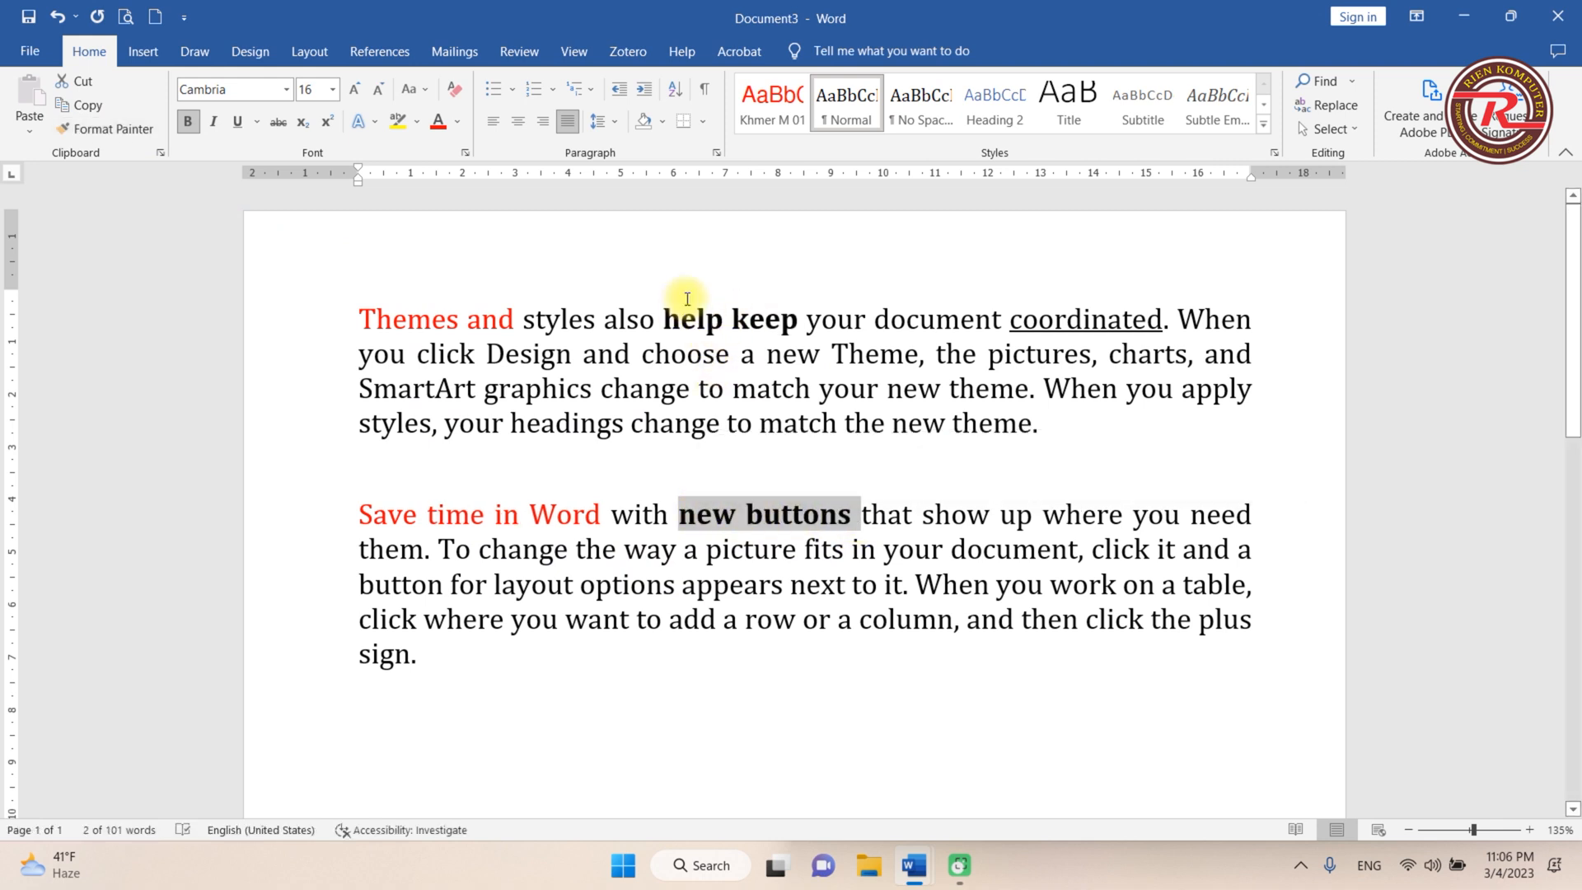
Use Format Painter to apply the underline of "coordinated" to "show up where" in the second paragraph.
left_click(1148, 320)
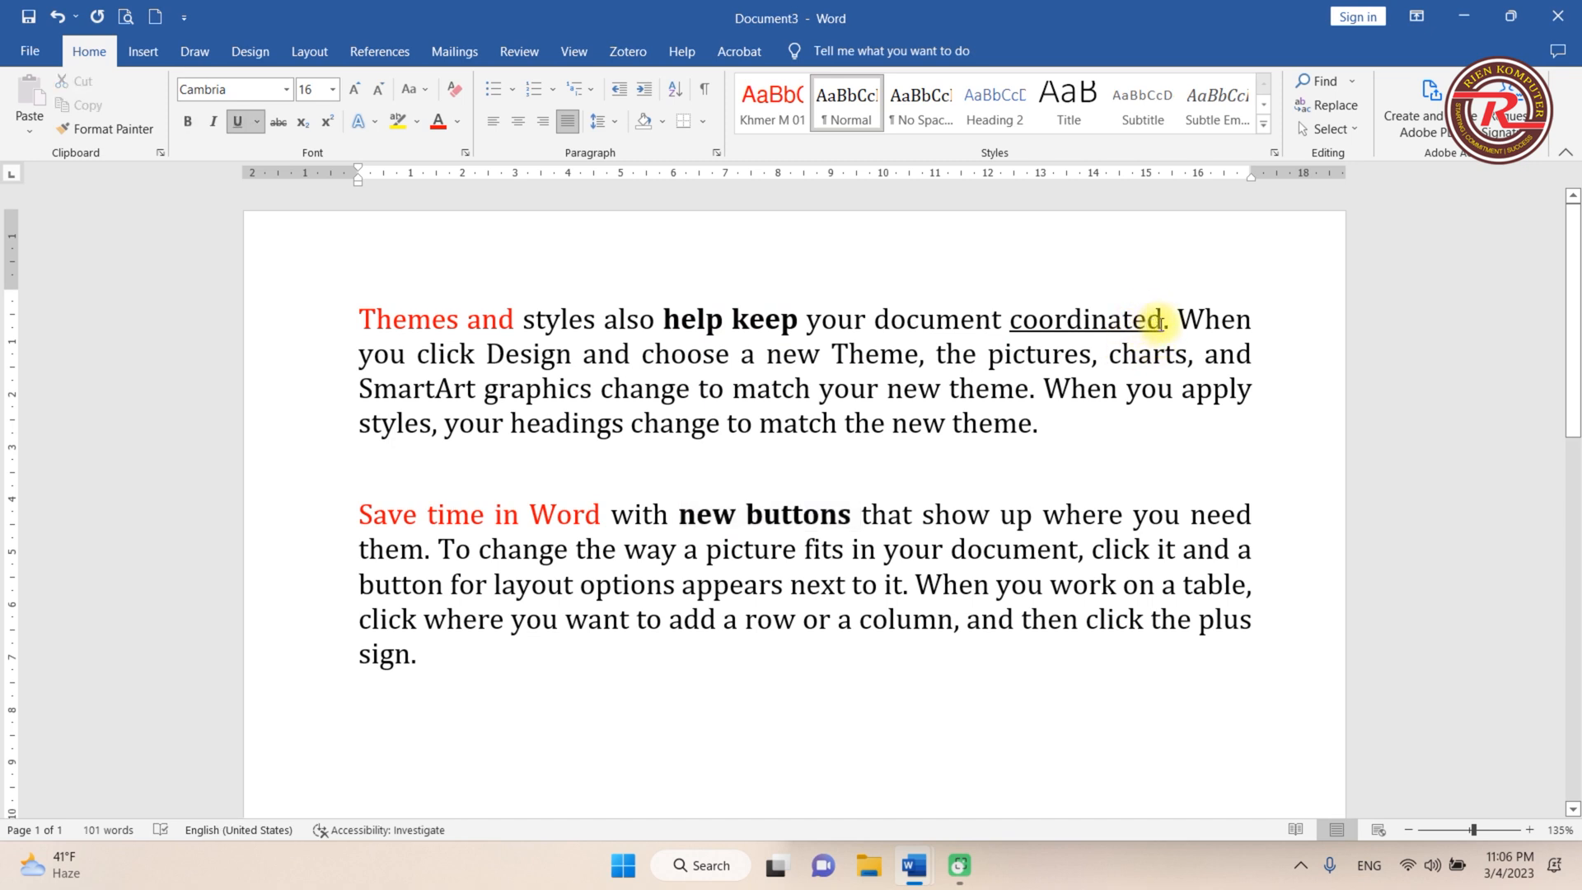
left_click_drag(1160, 323, 1023, 328)
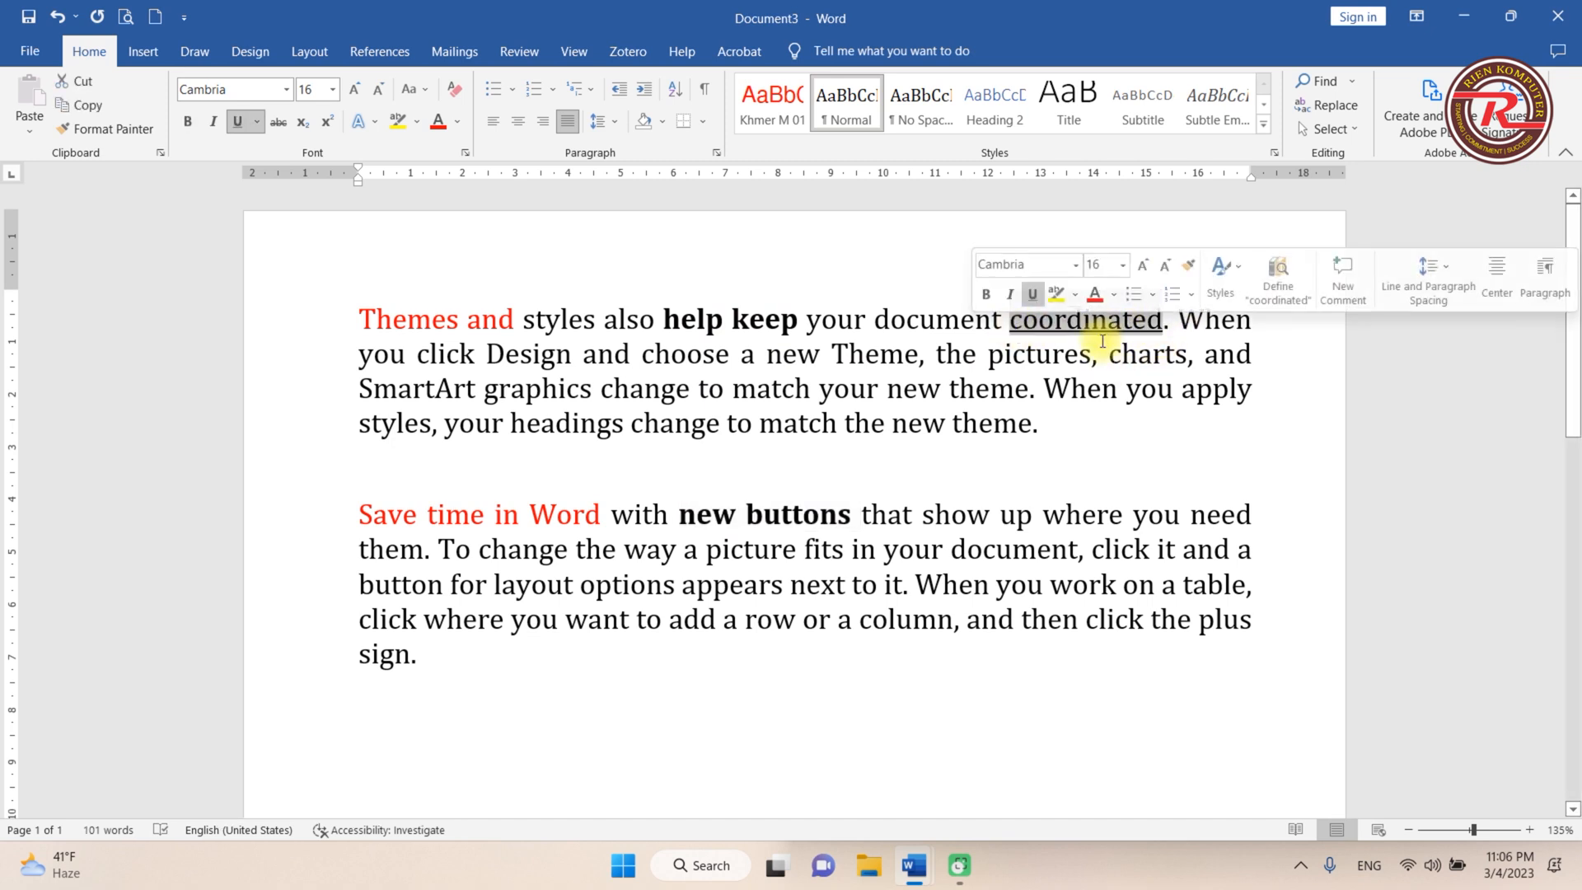
left_click(112, 130)
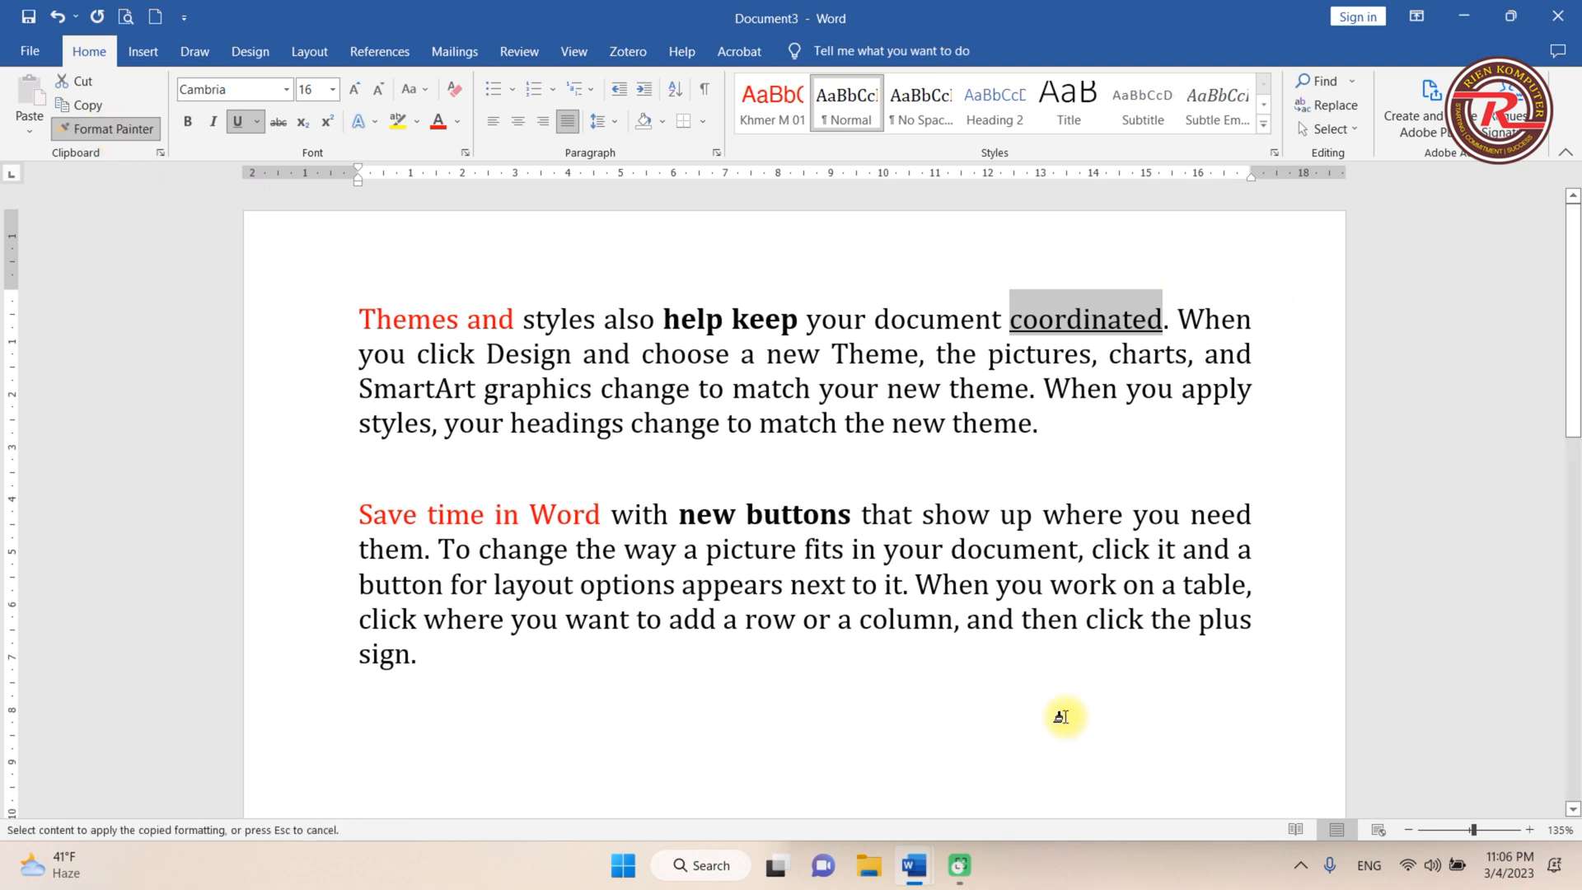
left_click_drag(1123, 517, 924, 516)
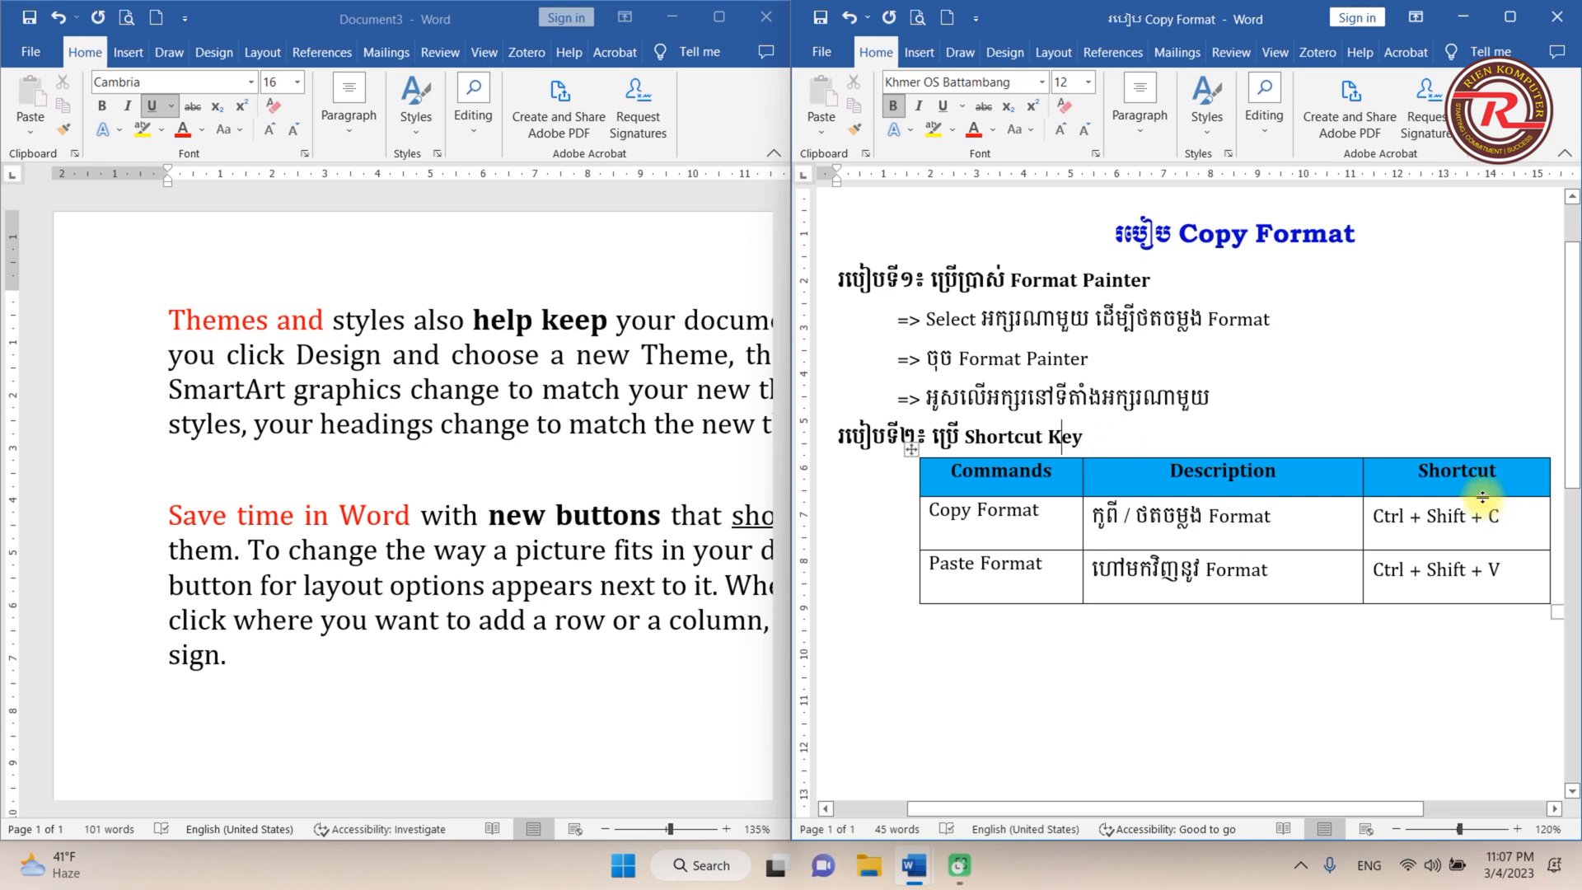
Maximize Document3, then copy the red formatting of "time" and paste only that formatting onto "click where you want".
left_click(1166, 543)
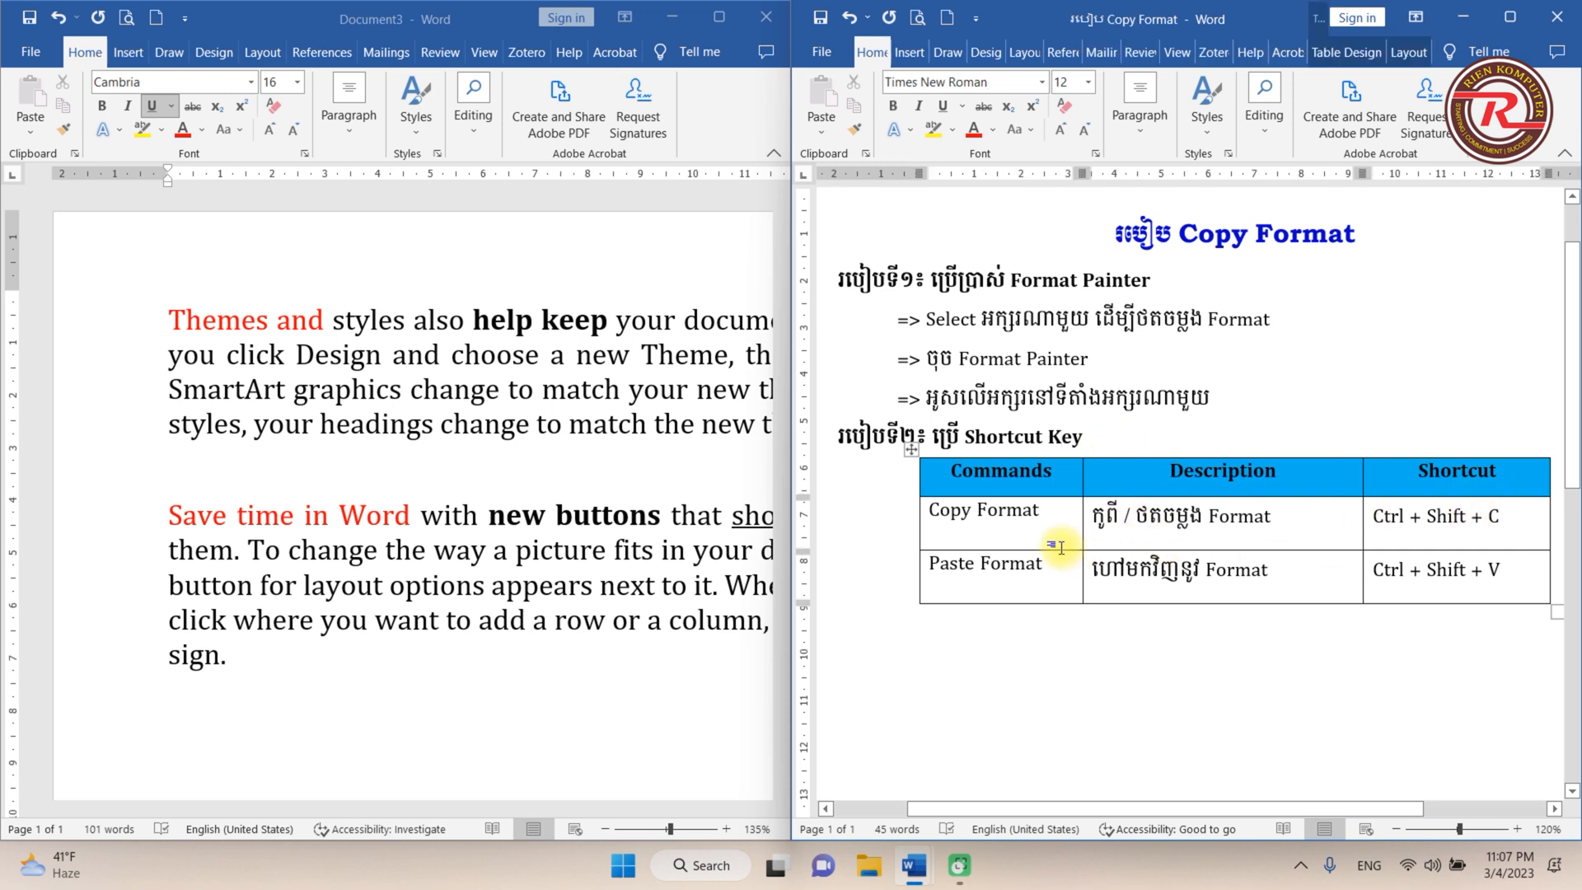
left_click(1411, 518)
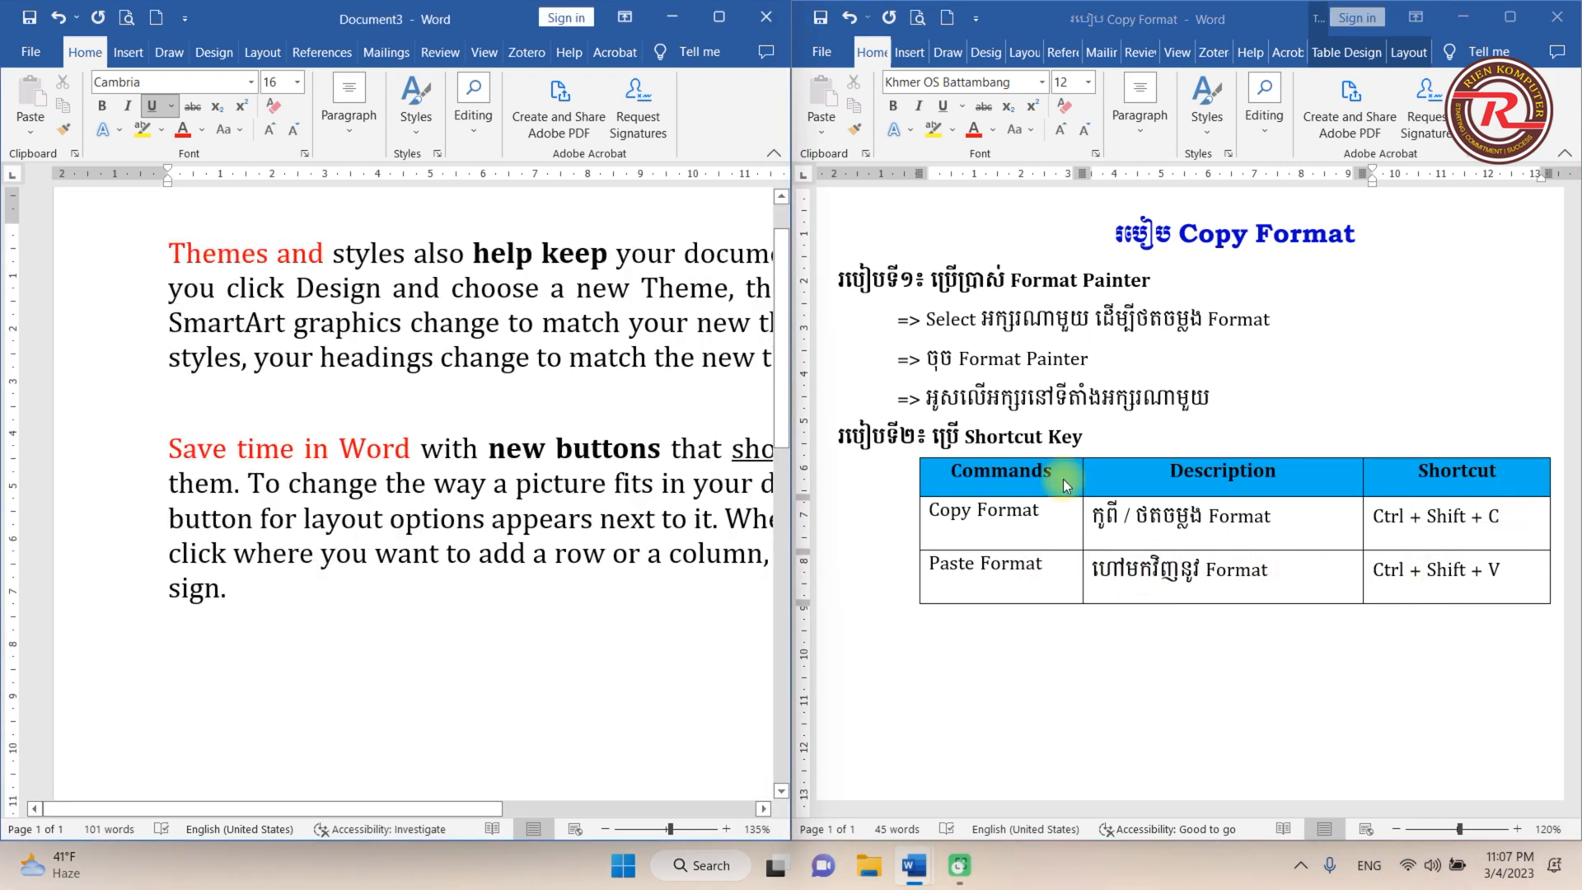
left_click(720, 18)
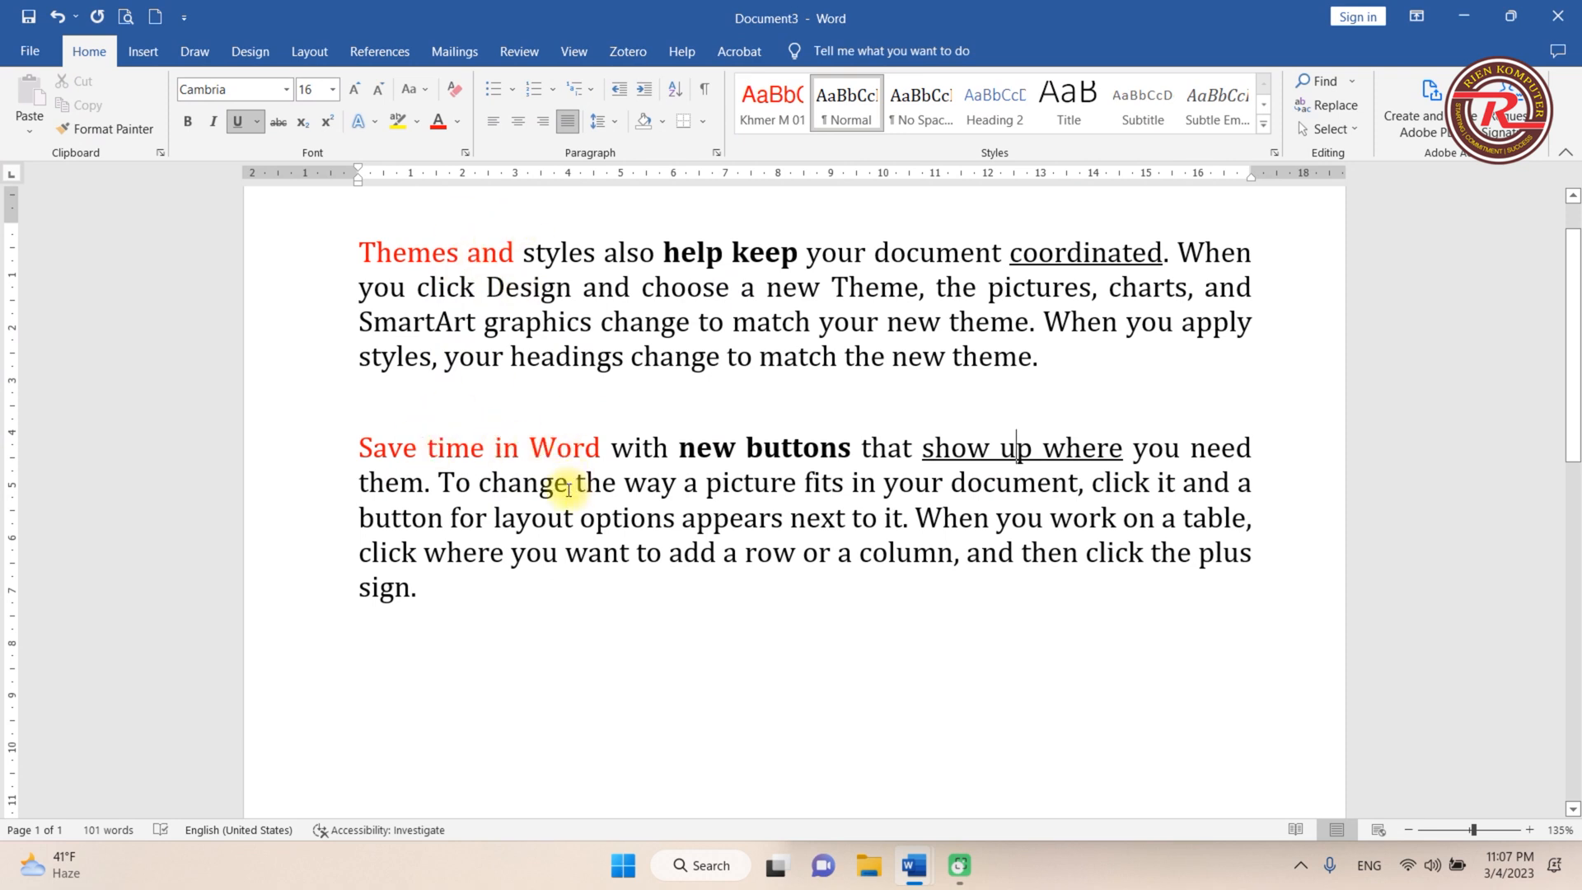
double_click(489, 446)
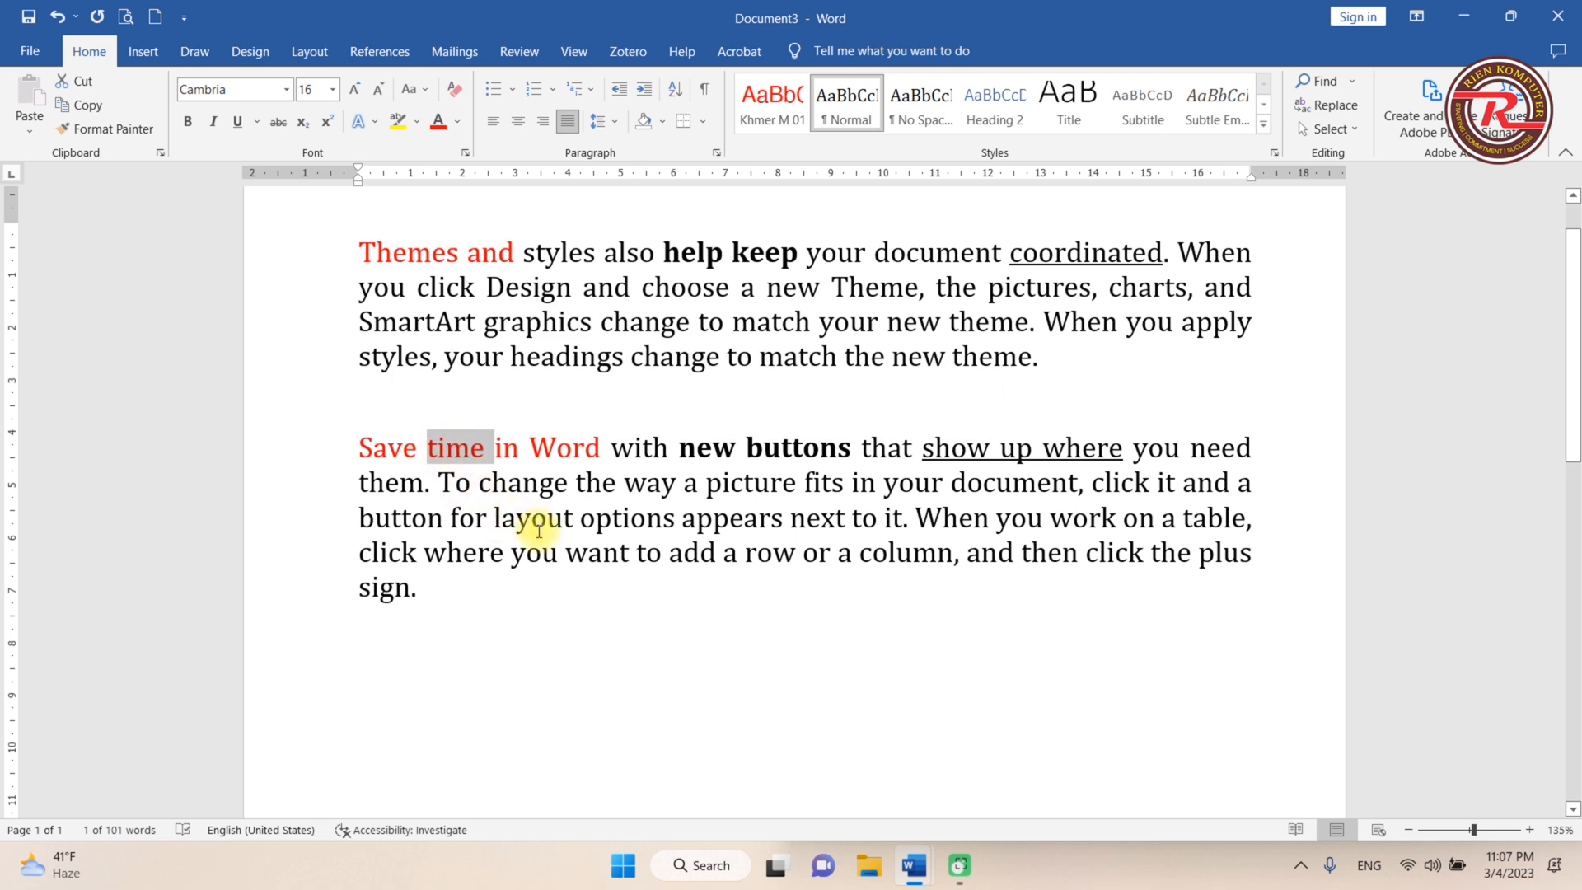
key("ctrl+shift+c")
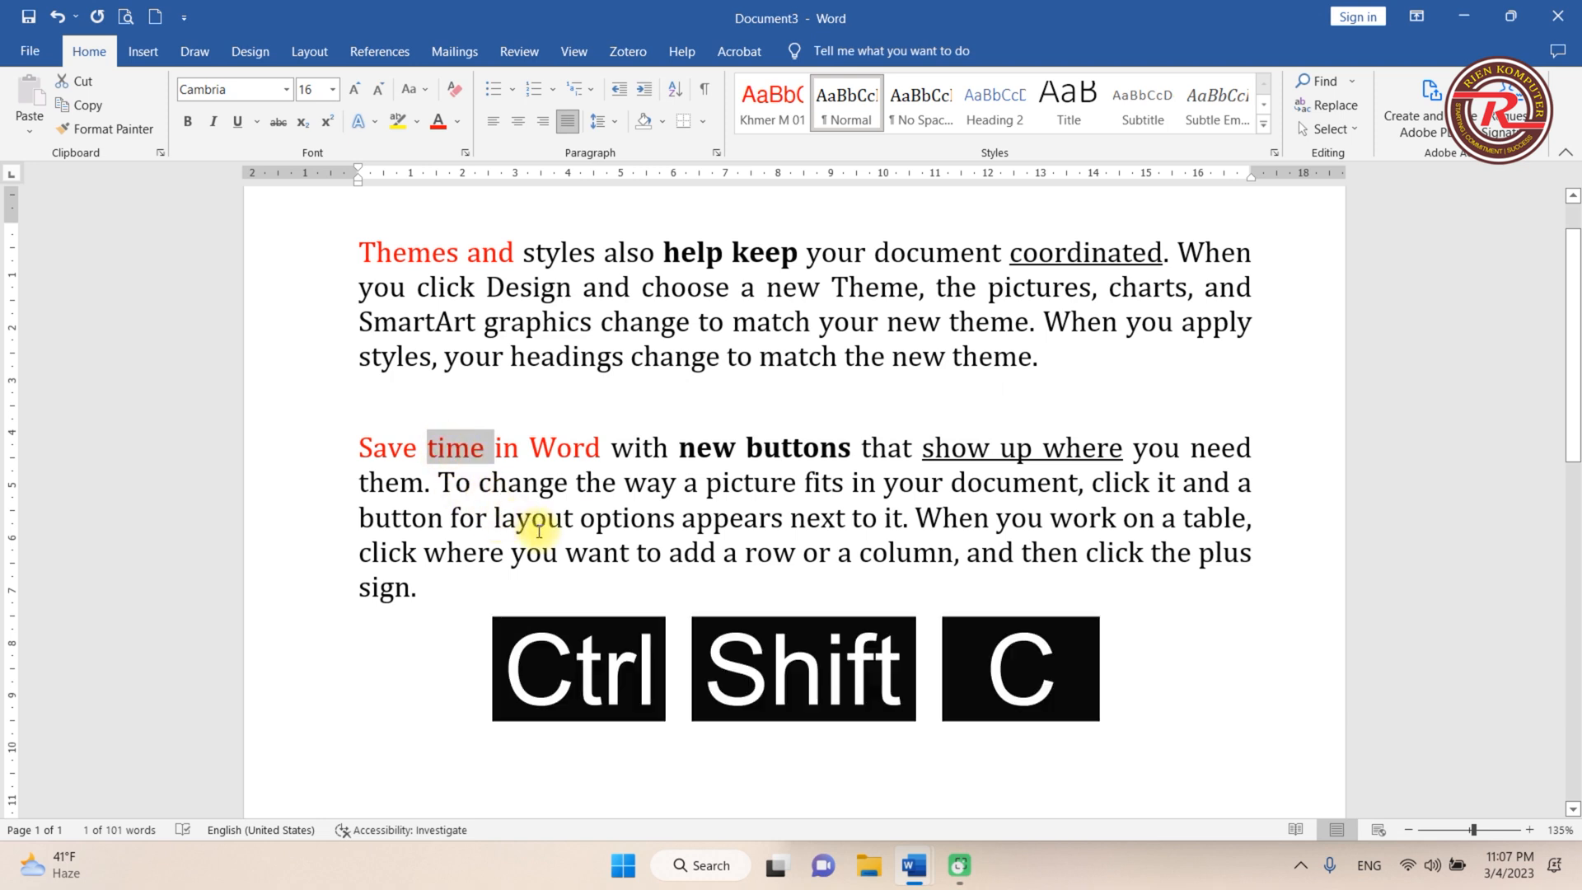
left_click(576, 558)
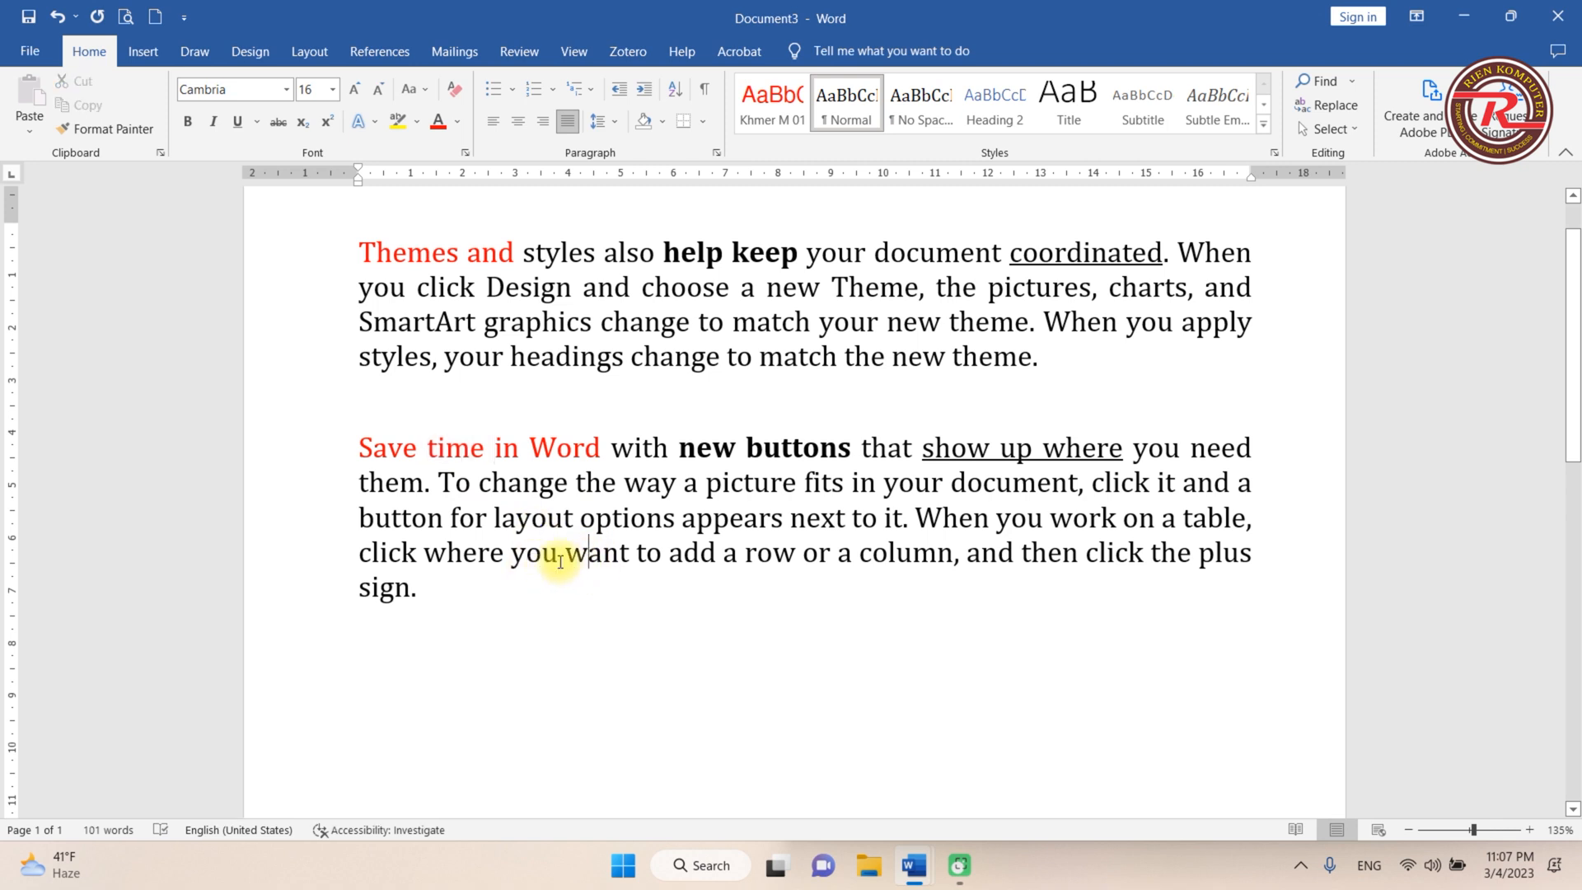
left_click_drag(588, 558, 417, 560)
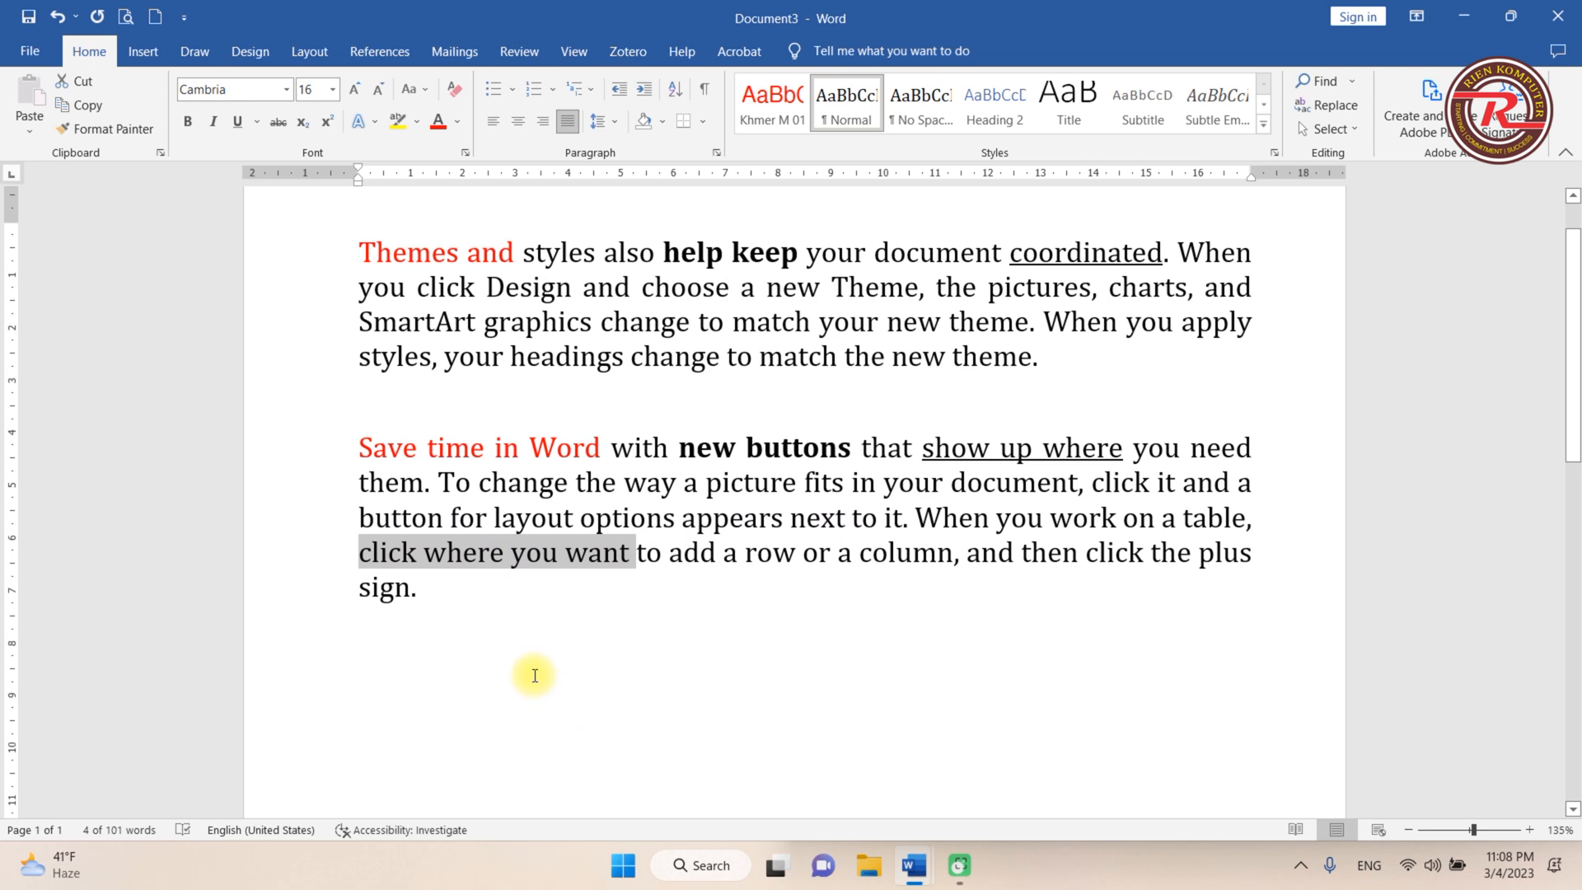
key("ctrl+shift+v")
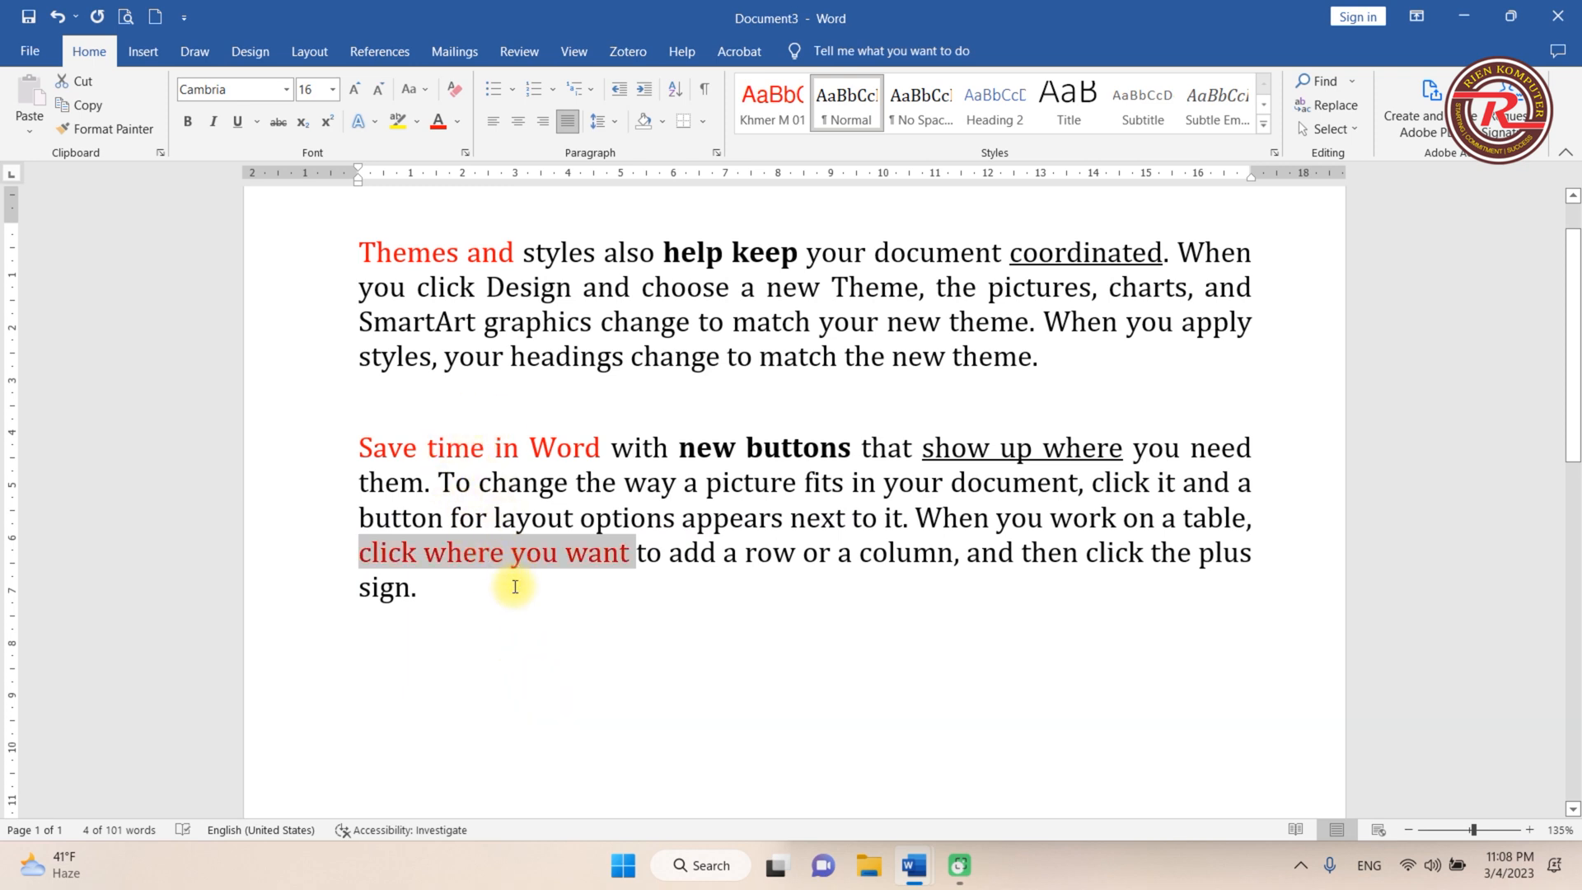
Copy the bold formatting of "buttons" and paste only that formatting onto "add a row or" in the second paragraph.
left_click_drag(792, 449, 750, 452)
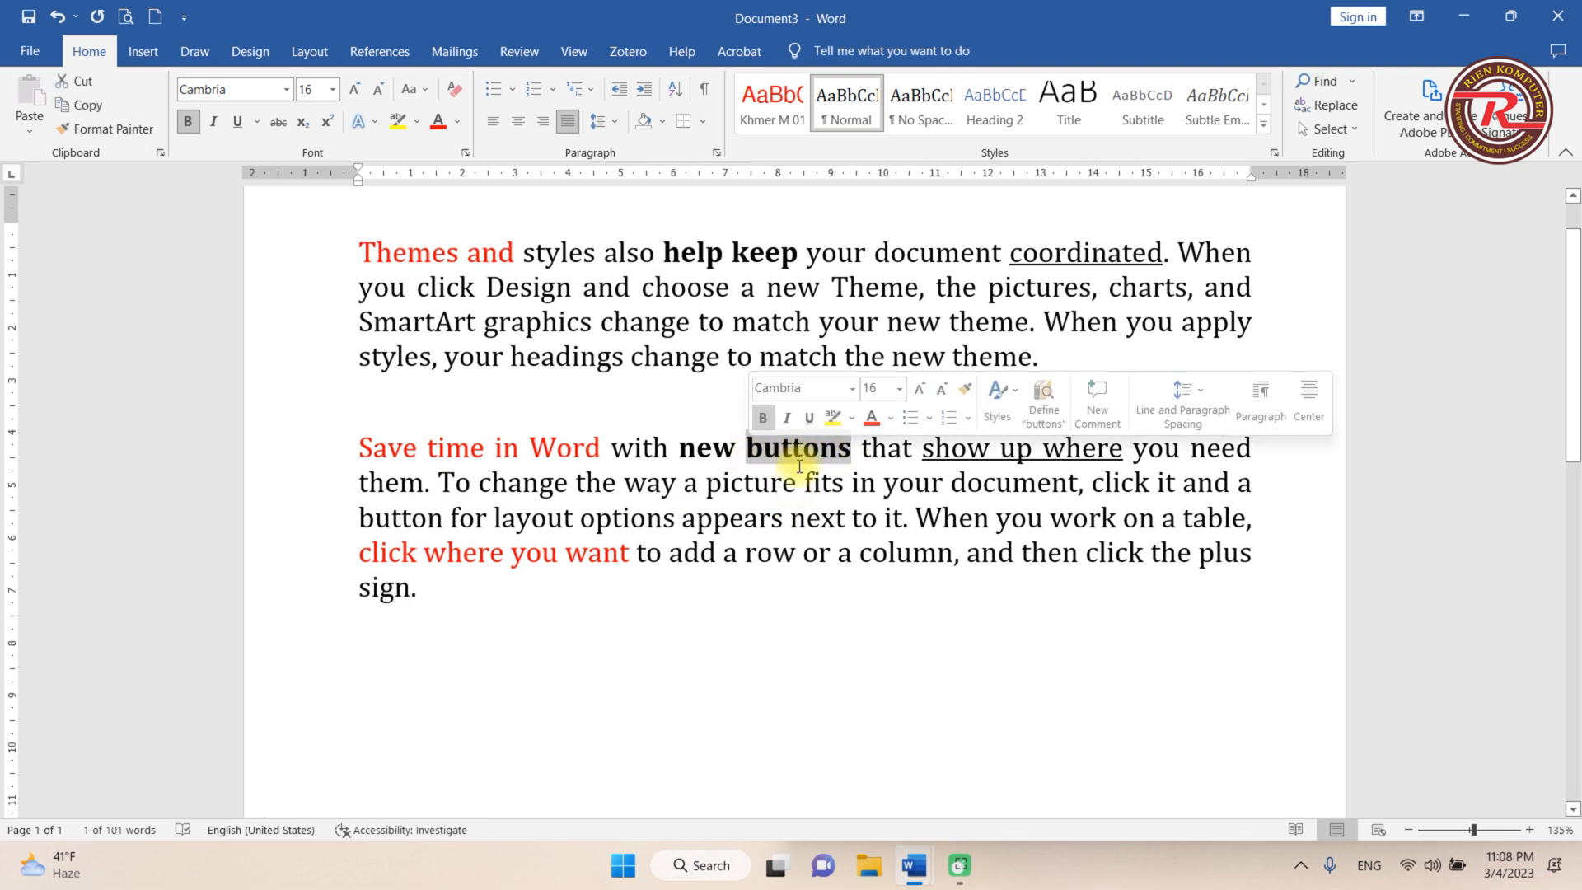
key("ctrl+shift+c")
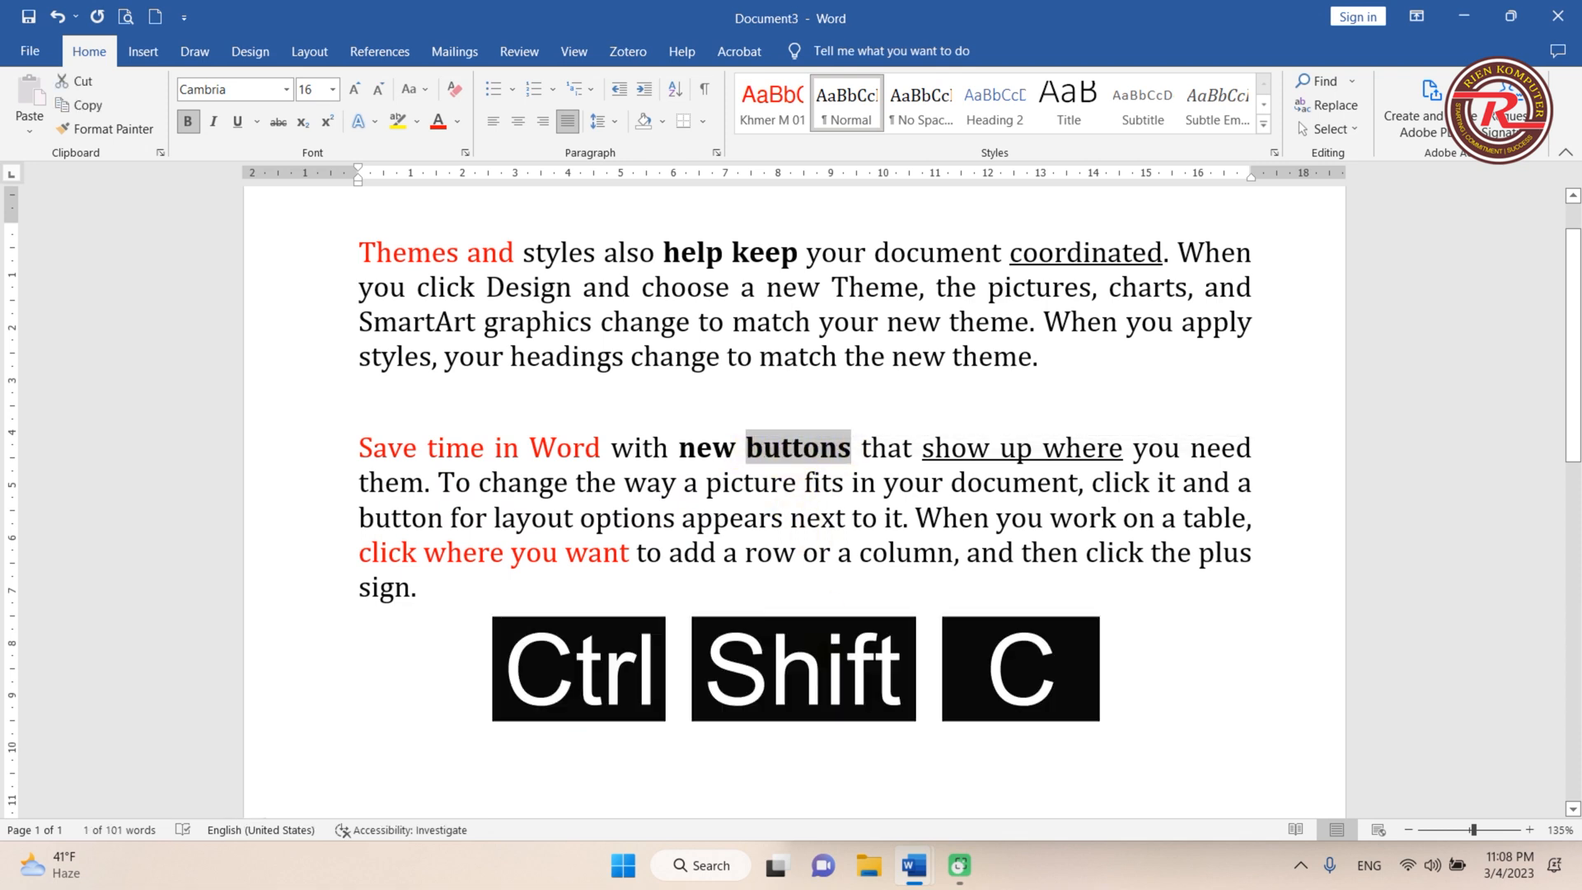
left_click(752, 567)
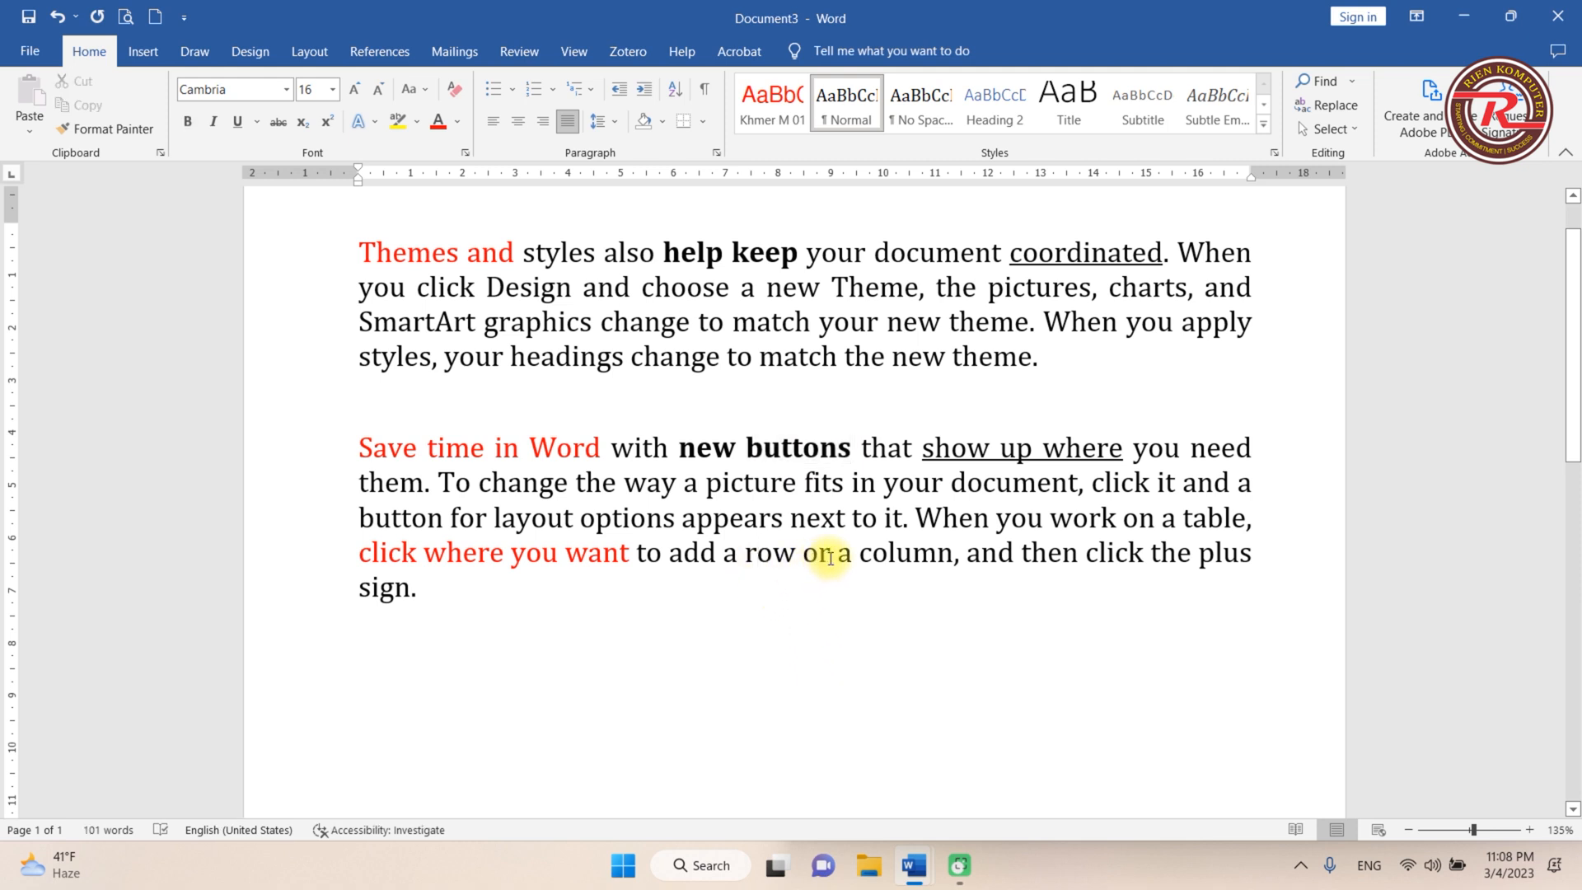
left_click_drag(829, 557, 669, 554)
key("ctrl+shift+v")
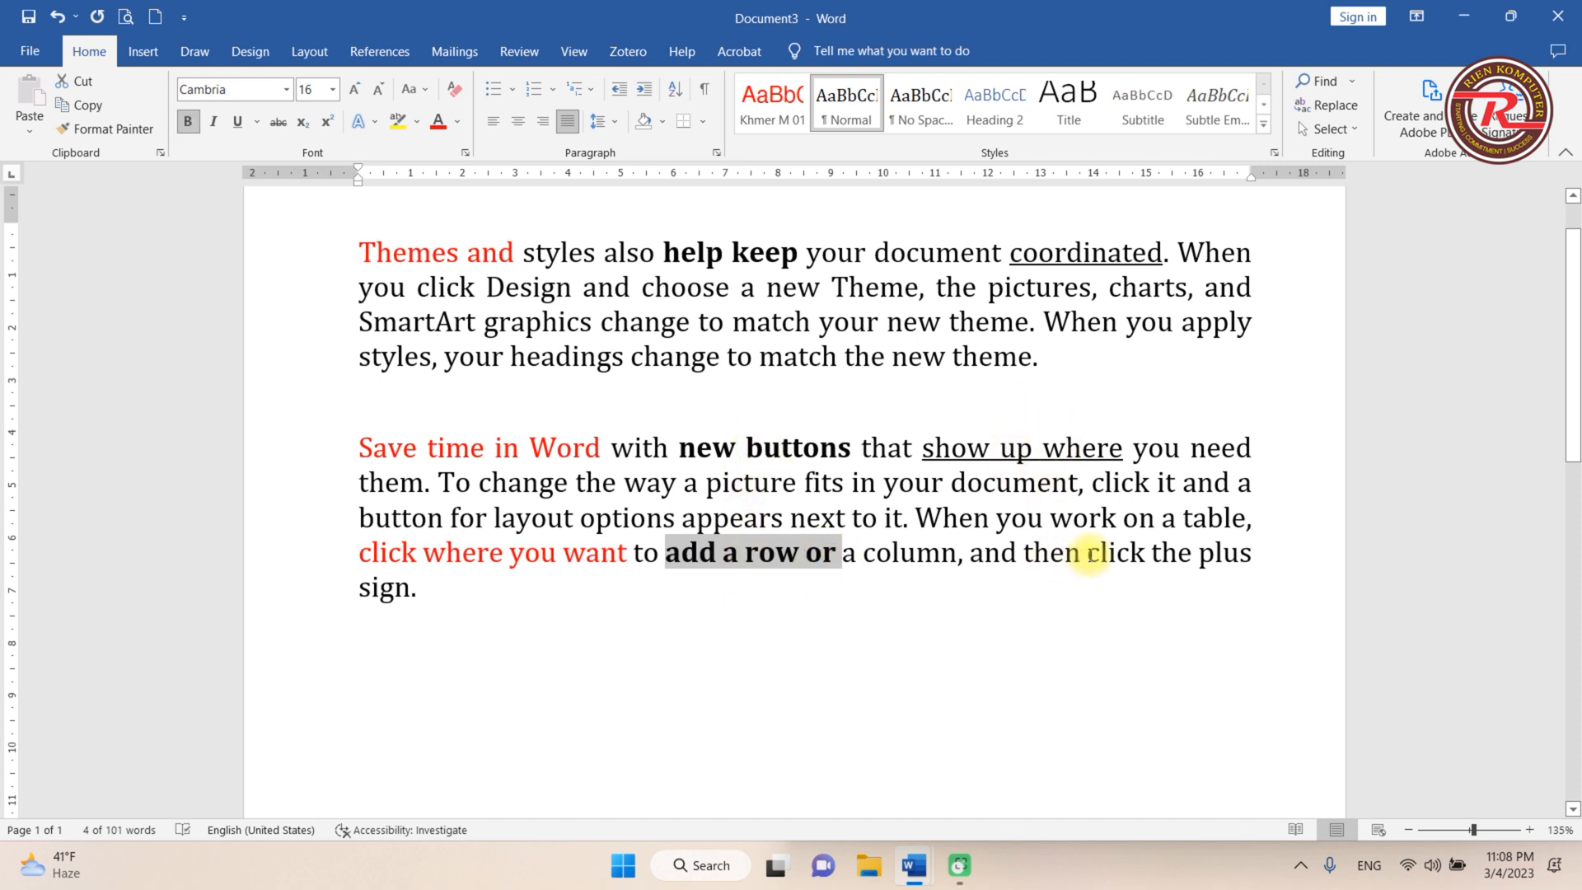
left_click(1084, 580)
Copy the underline formatting of "up" and paste only that formatting onto "and then click the plus" in the second paragraph.
left_click_drag(1042, 449, 1000, 454)
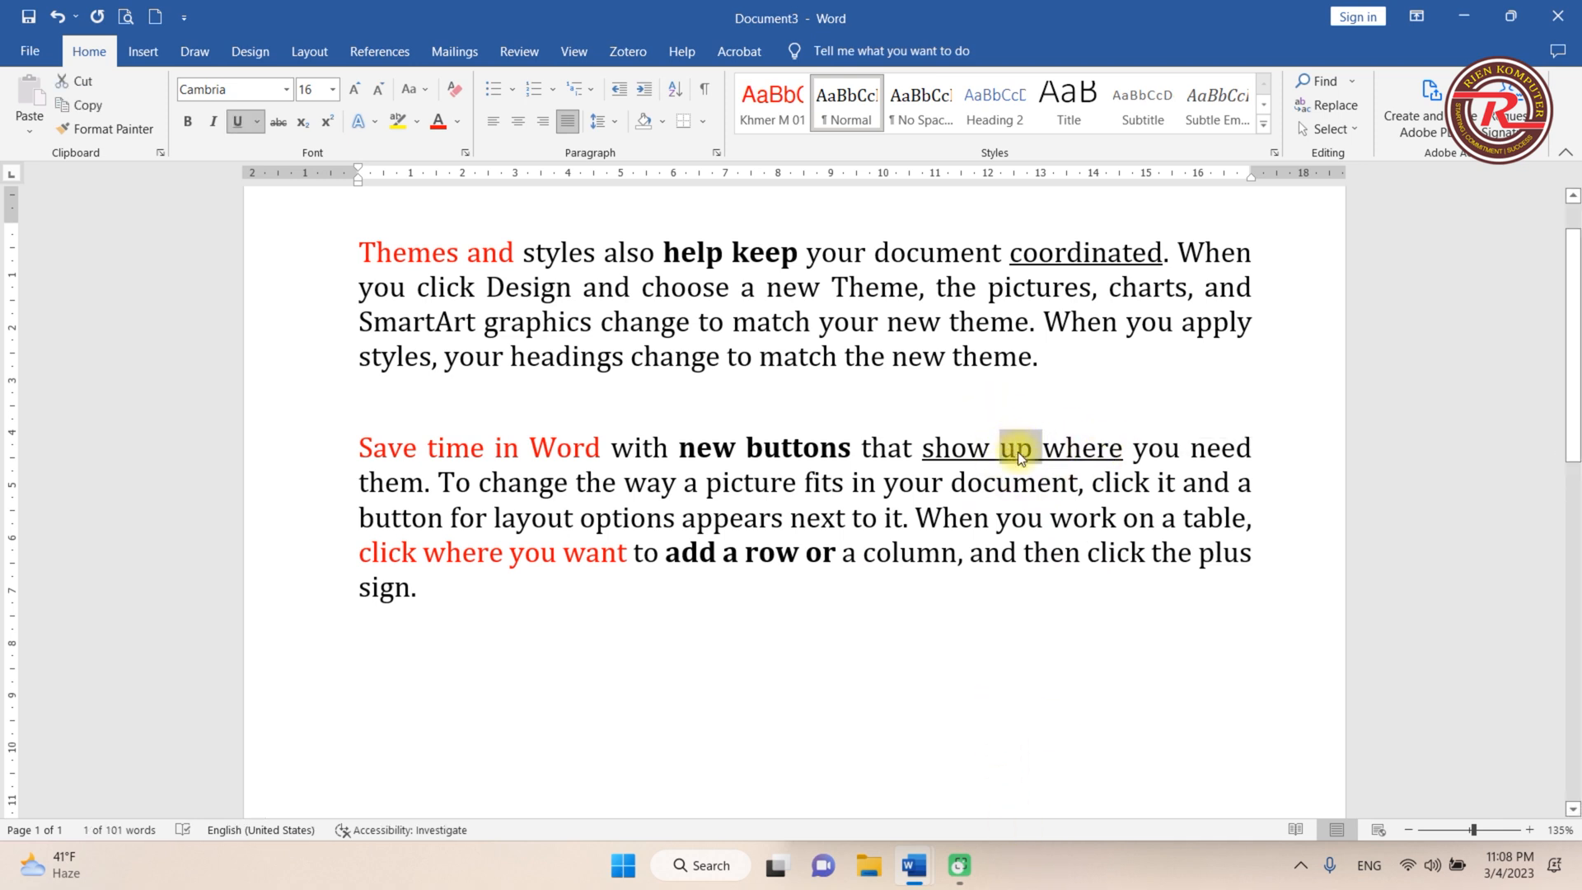
key("ctrl+shift+c")
left_click_drag(1257, 552, 970, 553)
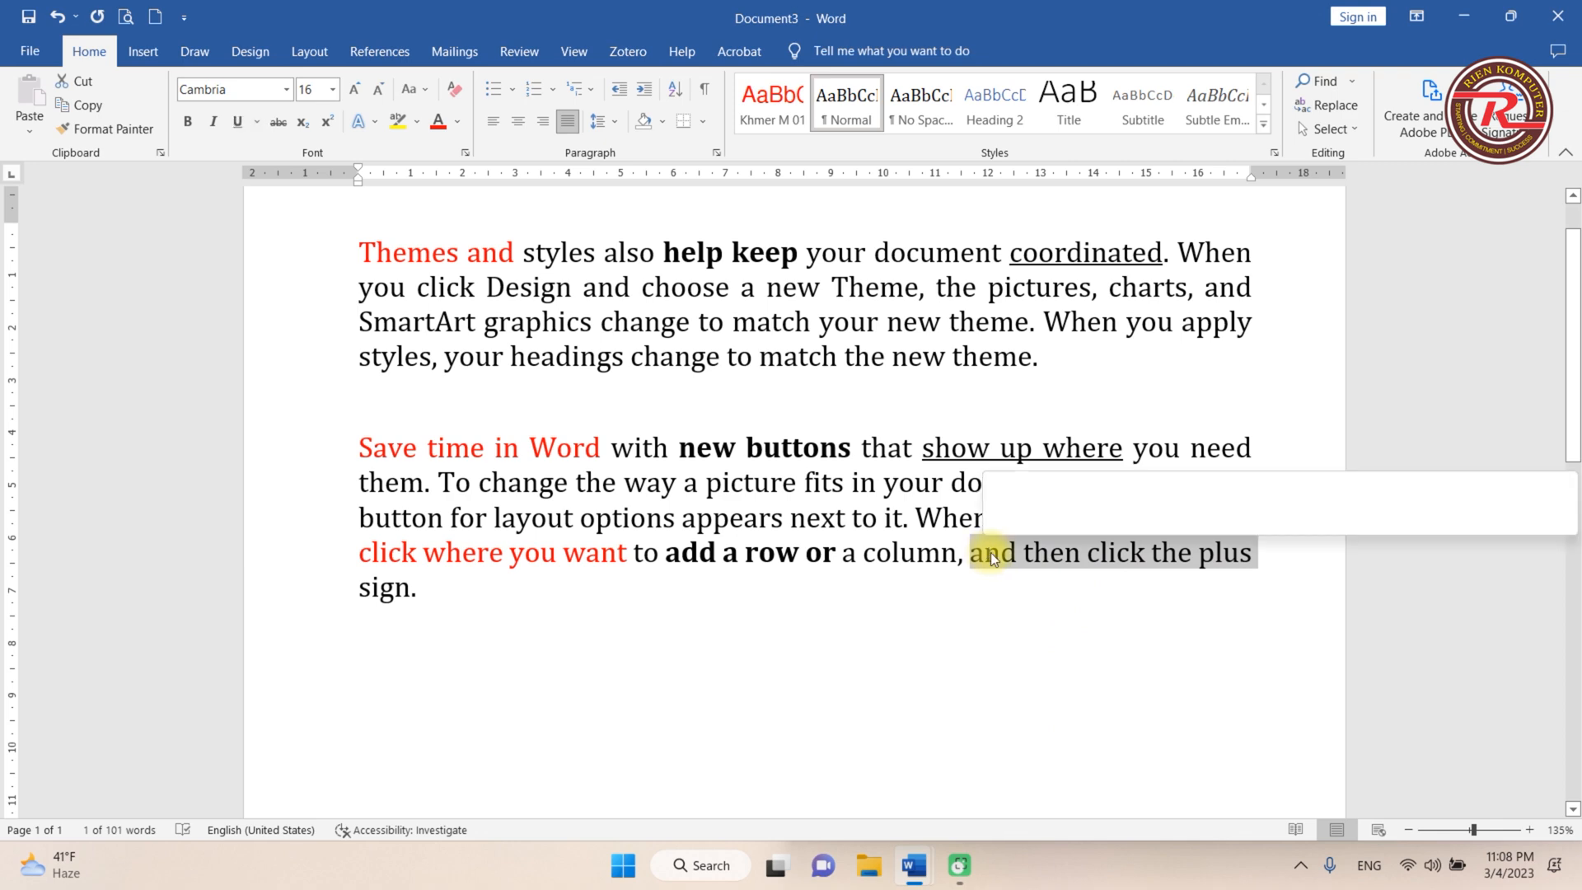
key("ctrl+shift+v")
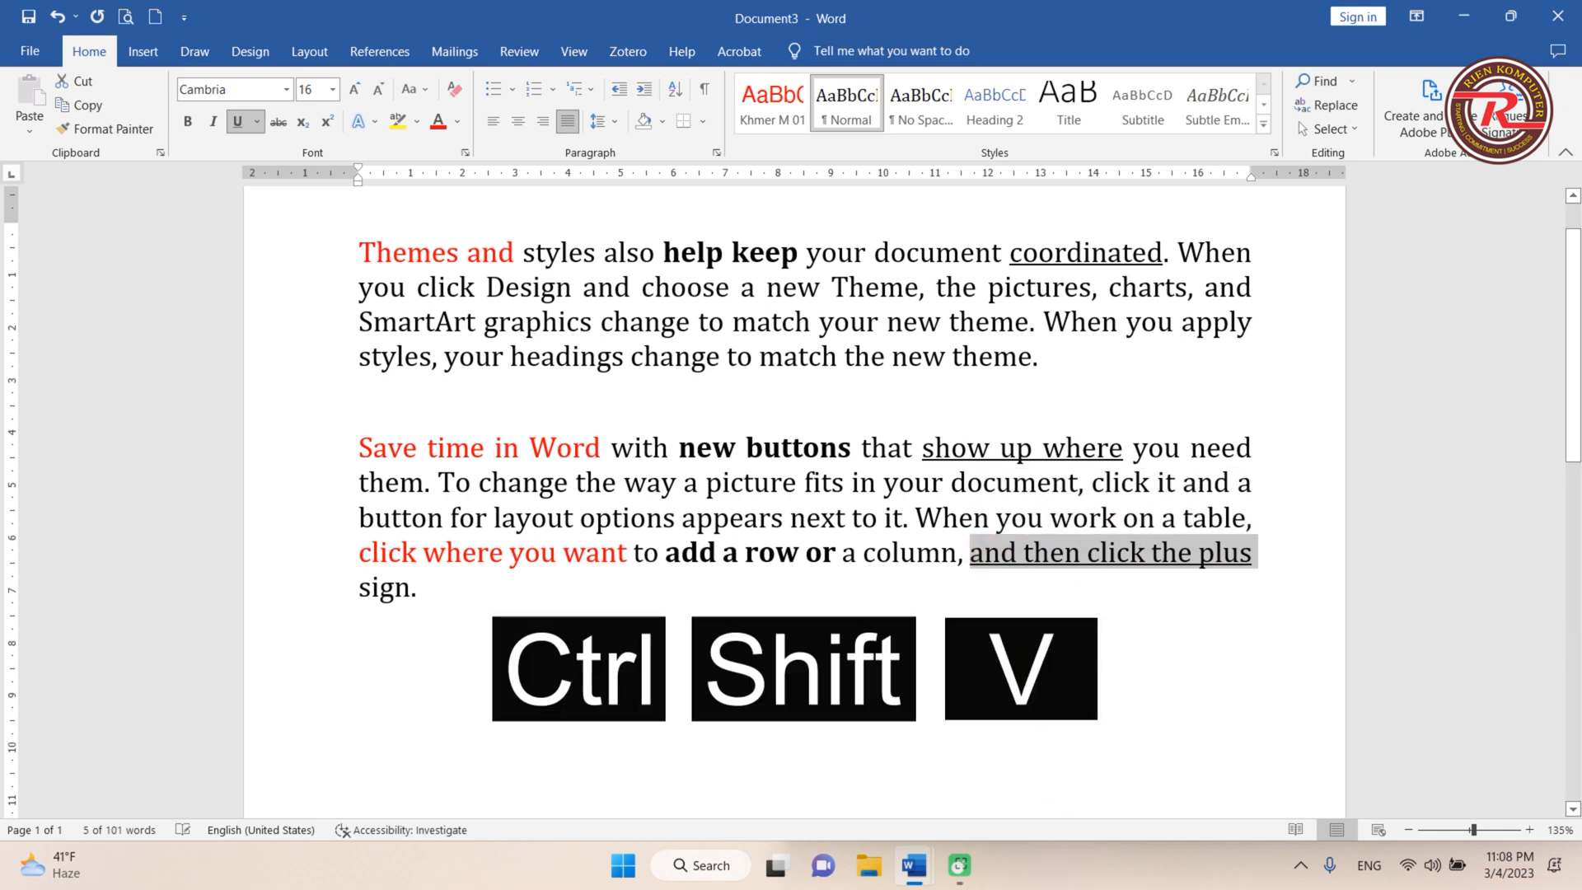
left_click(1116, 560)
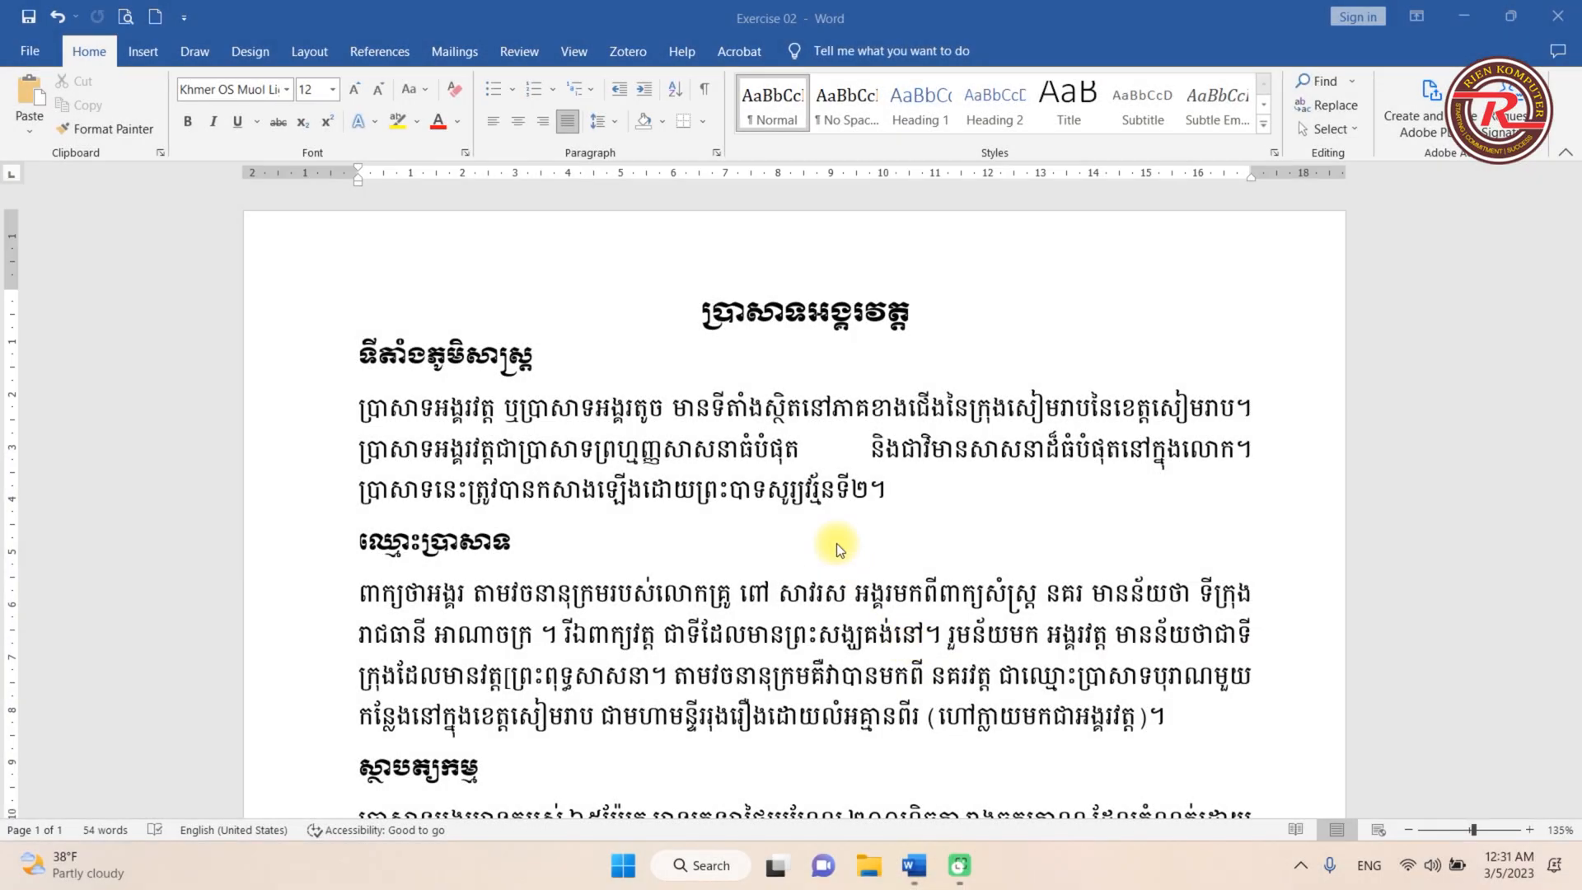
left_click_drag(597, 412, 904, 499)
left_click(826, 570)
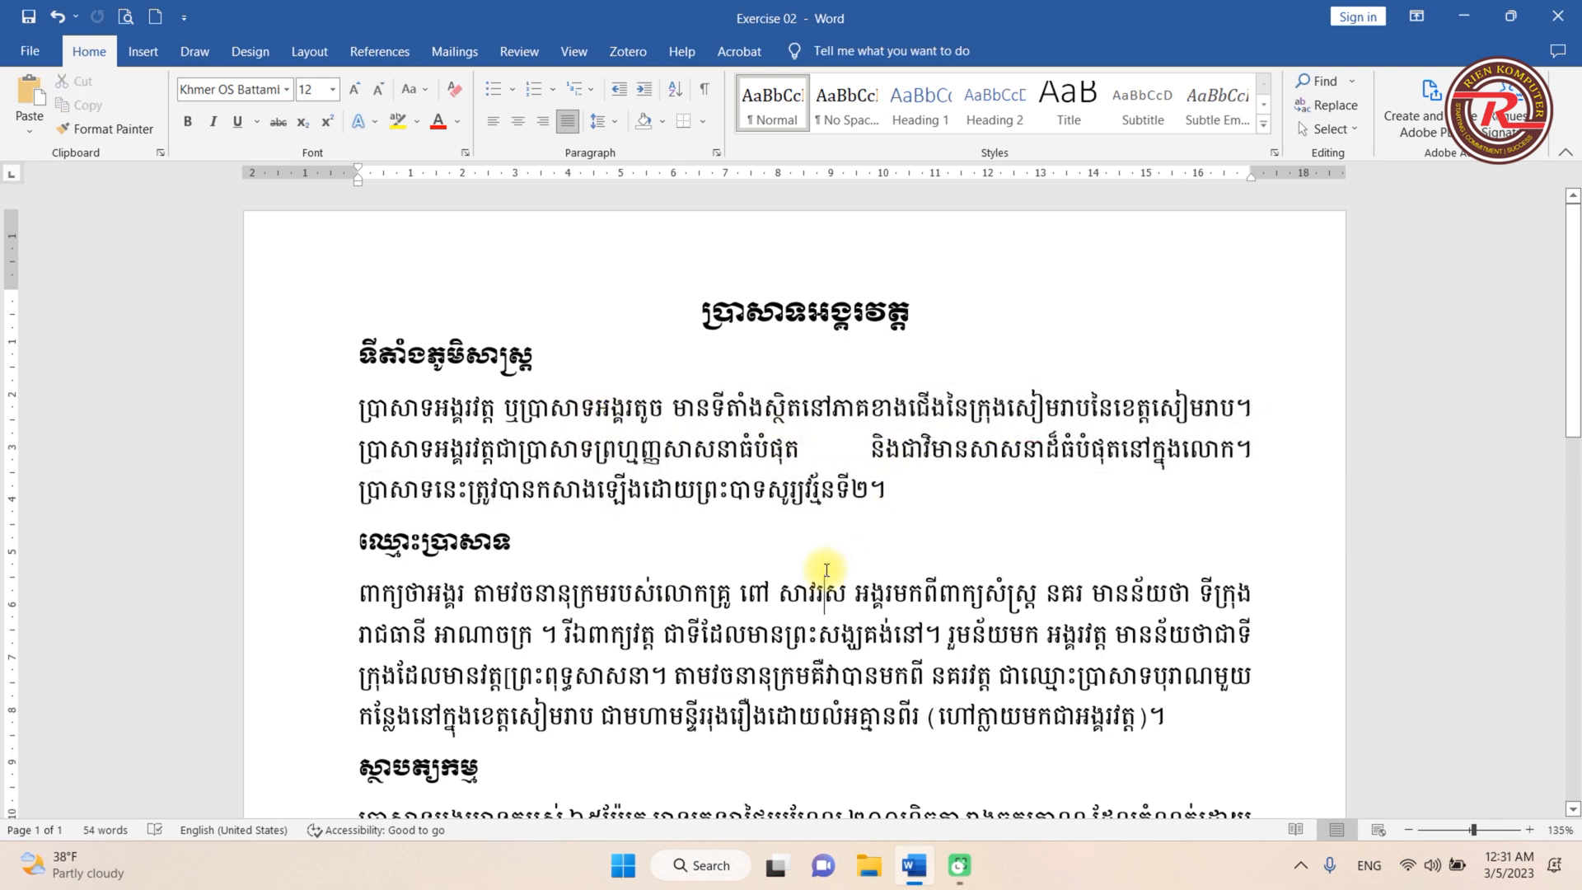
left_click_drag(665, 441, 869, 452)
left_click(395, 354)
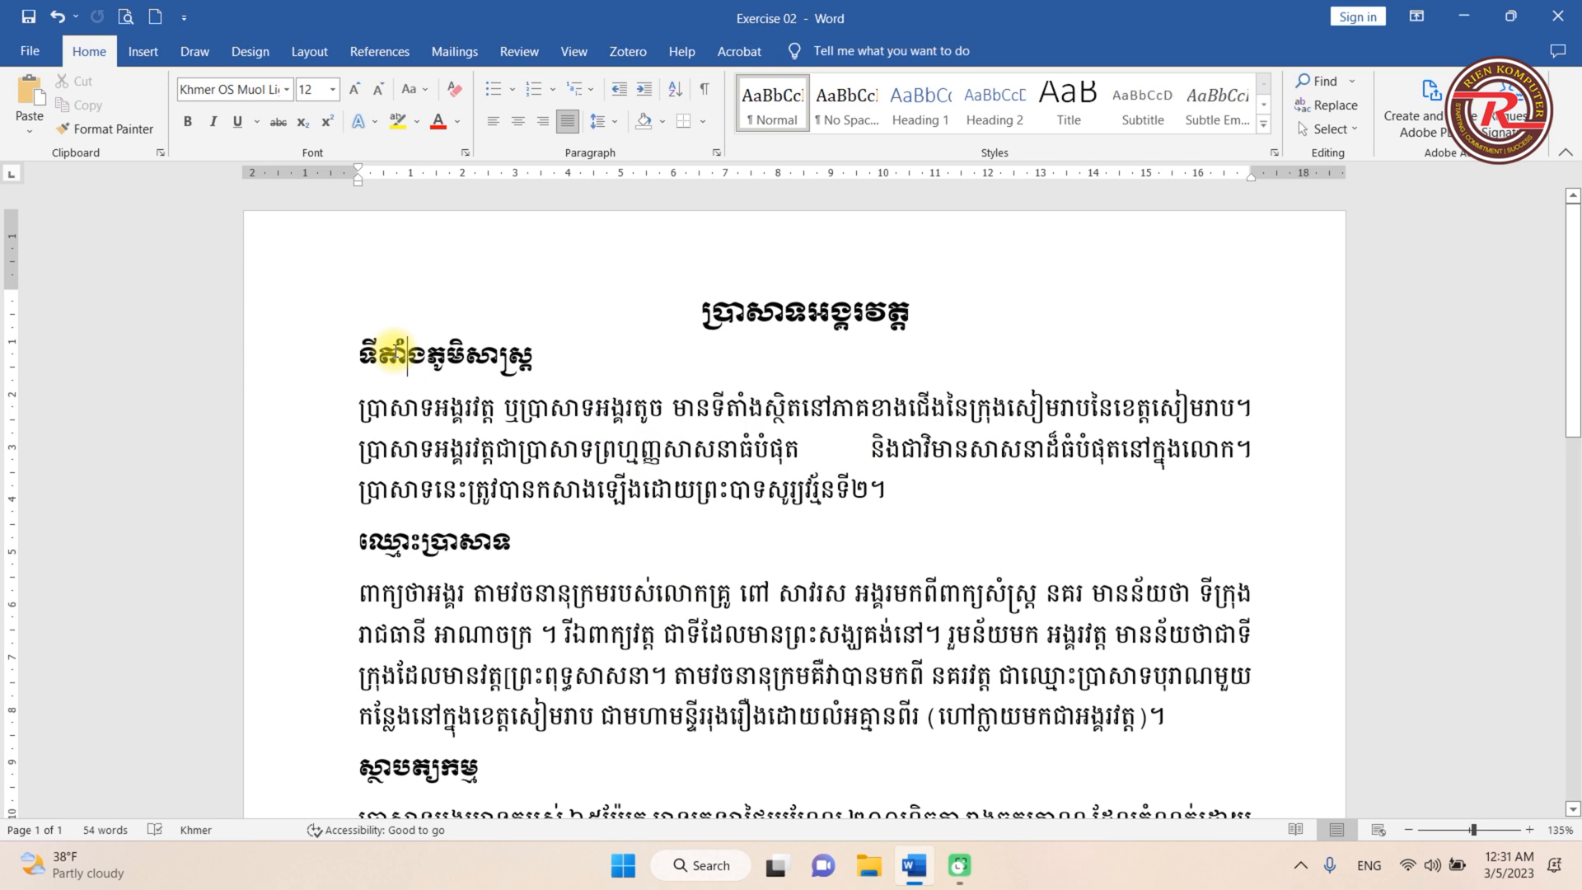
Copy the formatting of the first section heading and paste only that formatting onto the king's name ending the first paragraph.
left_click_drag(527, 354, 360, 354)
key("ctrl+shift+c")
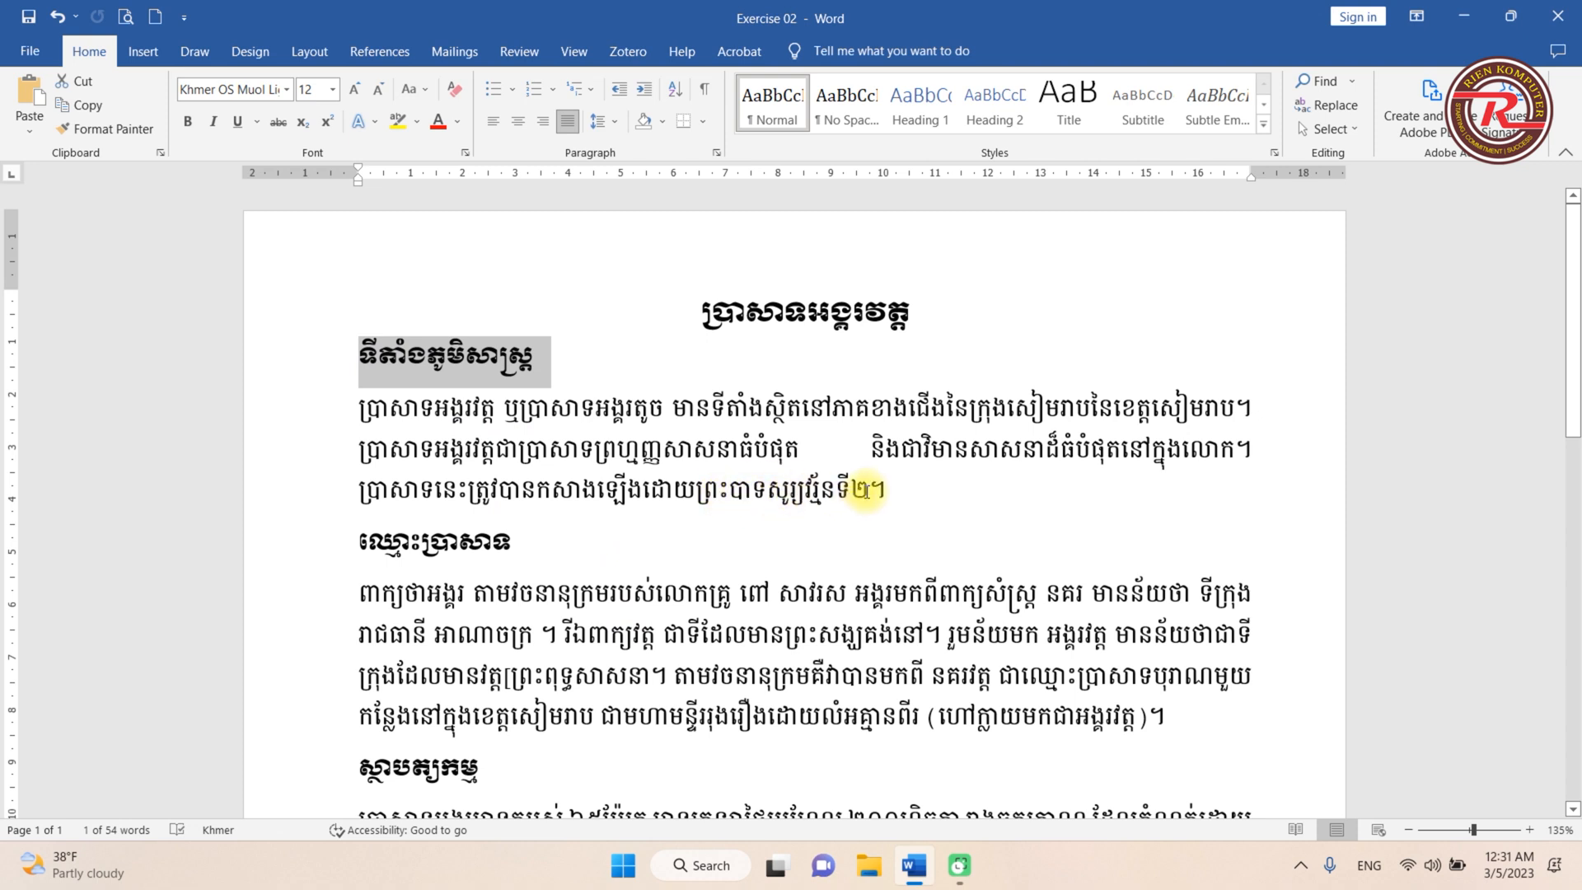
left_click_drag(696, 492, 859, 492)
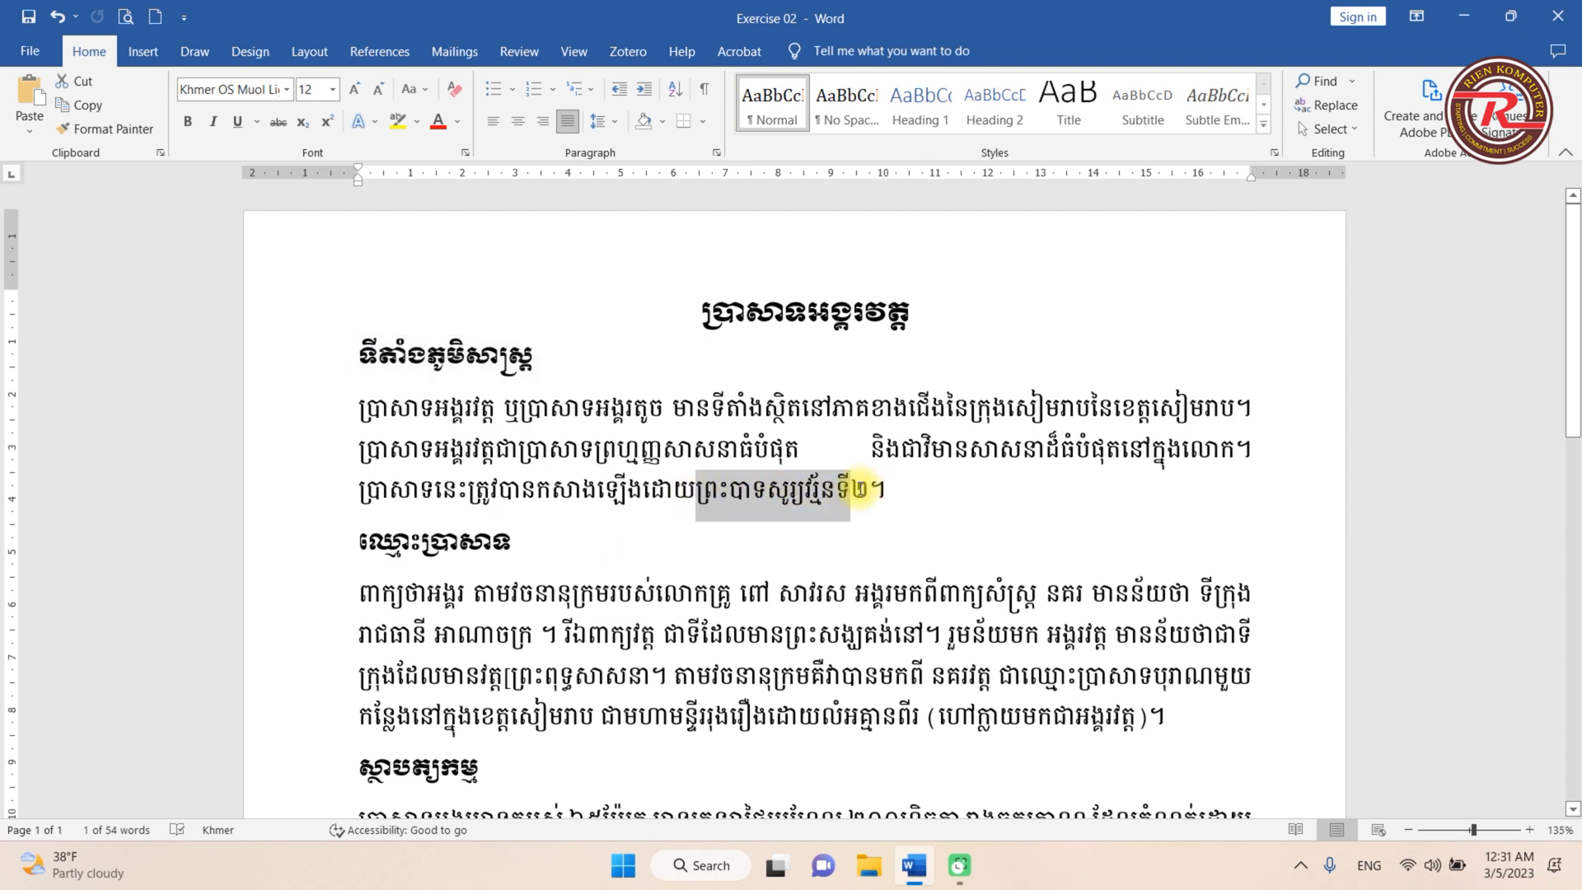
key("ctrl+shift+v")
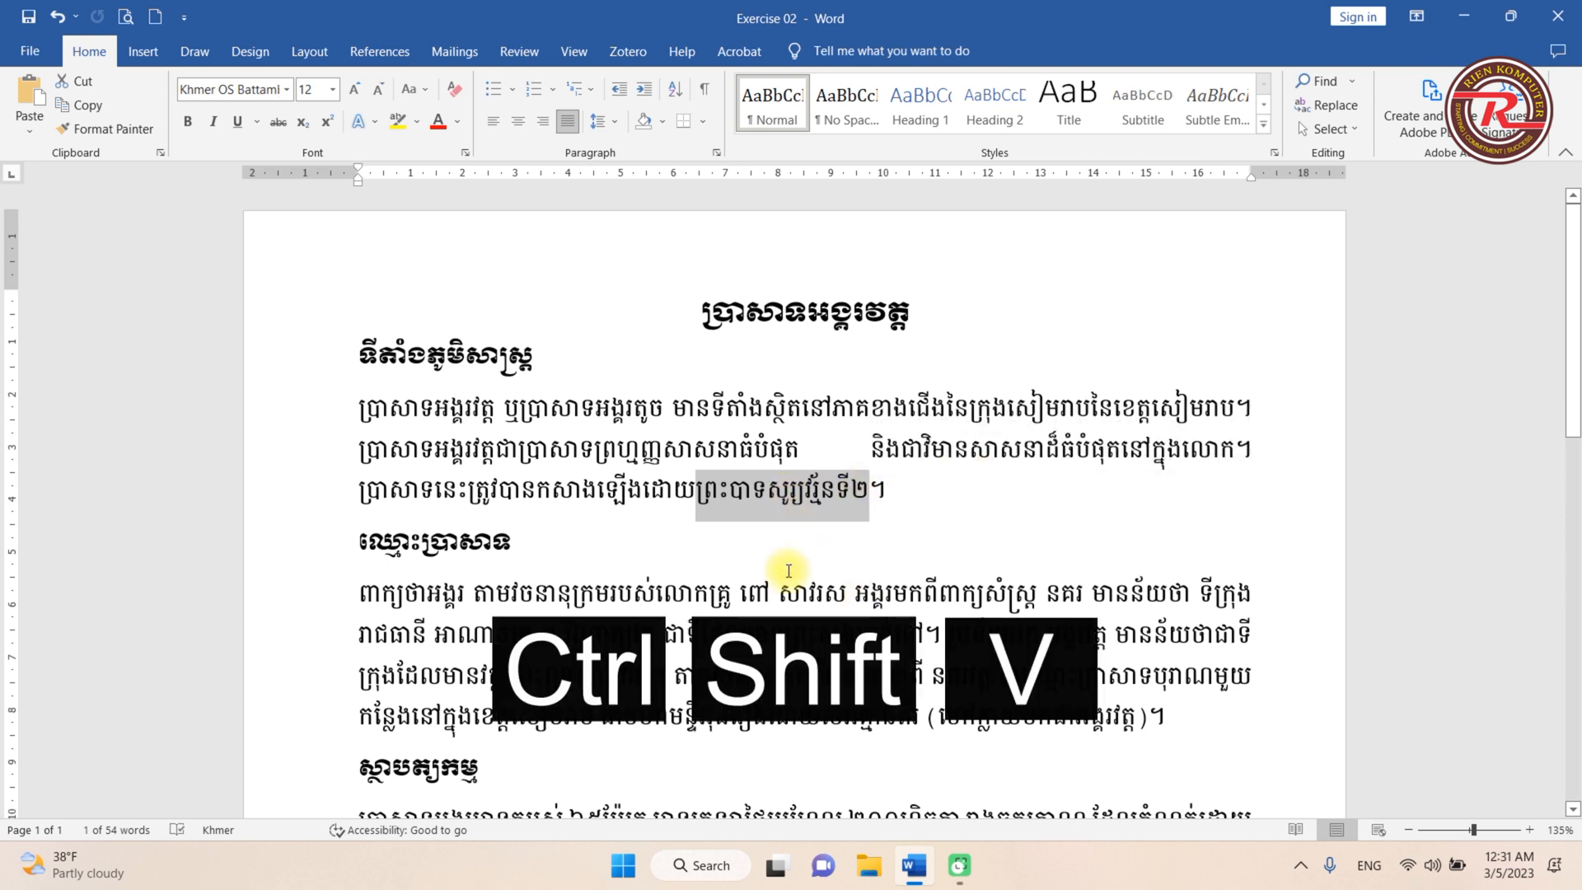
left_click(846, 495)
Change the font colour of the first section heading "ទីតាំងភូមិសាស្ត្រ" to red.
left_click(360, 357)
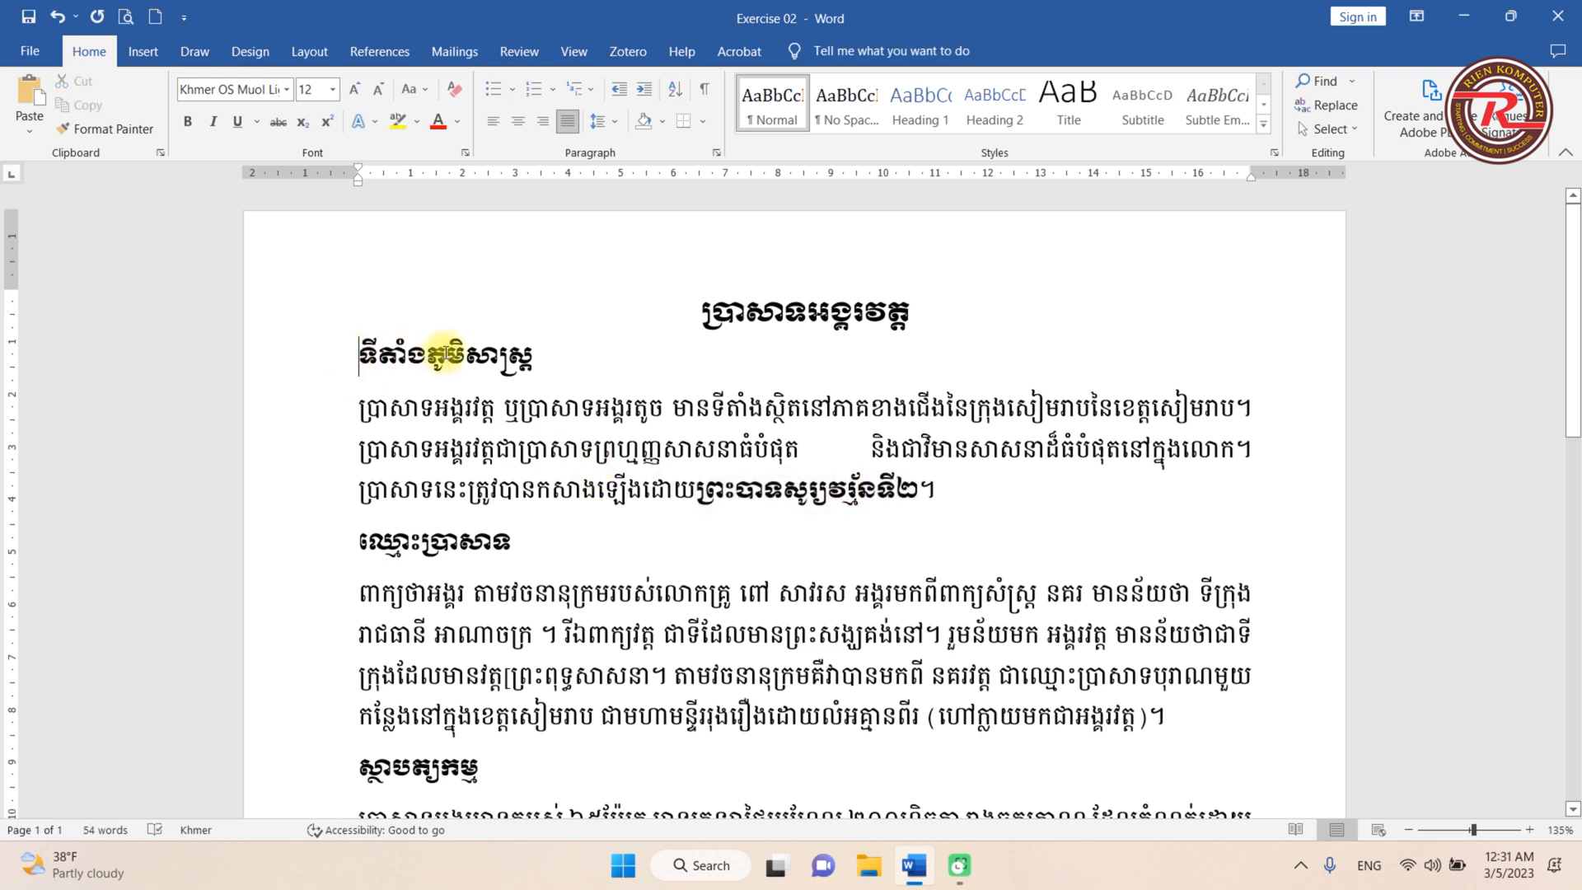
triple_click(409, 352)
left_click(438, 122)
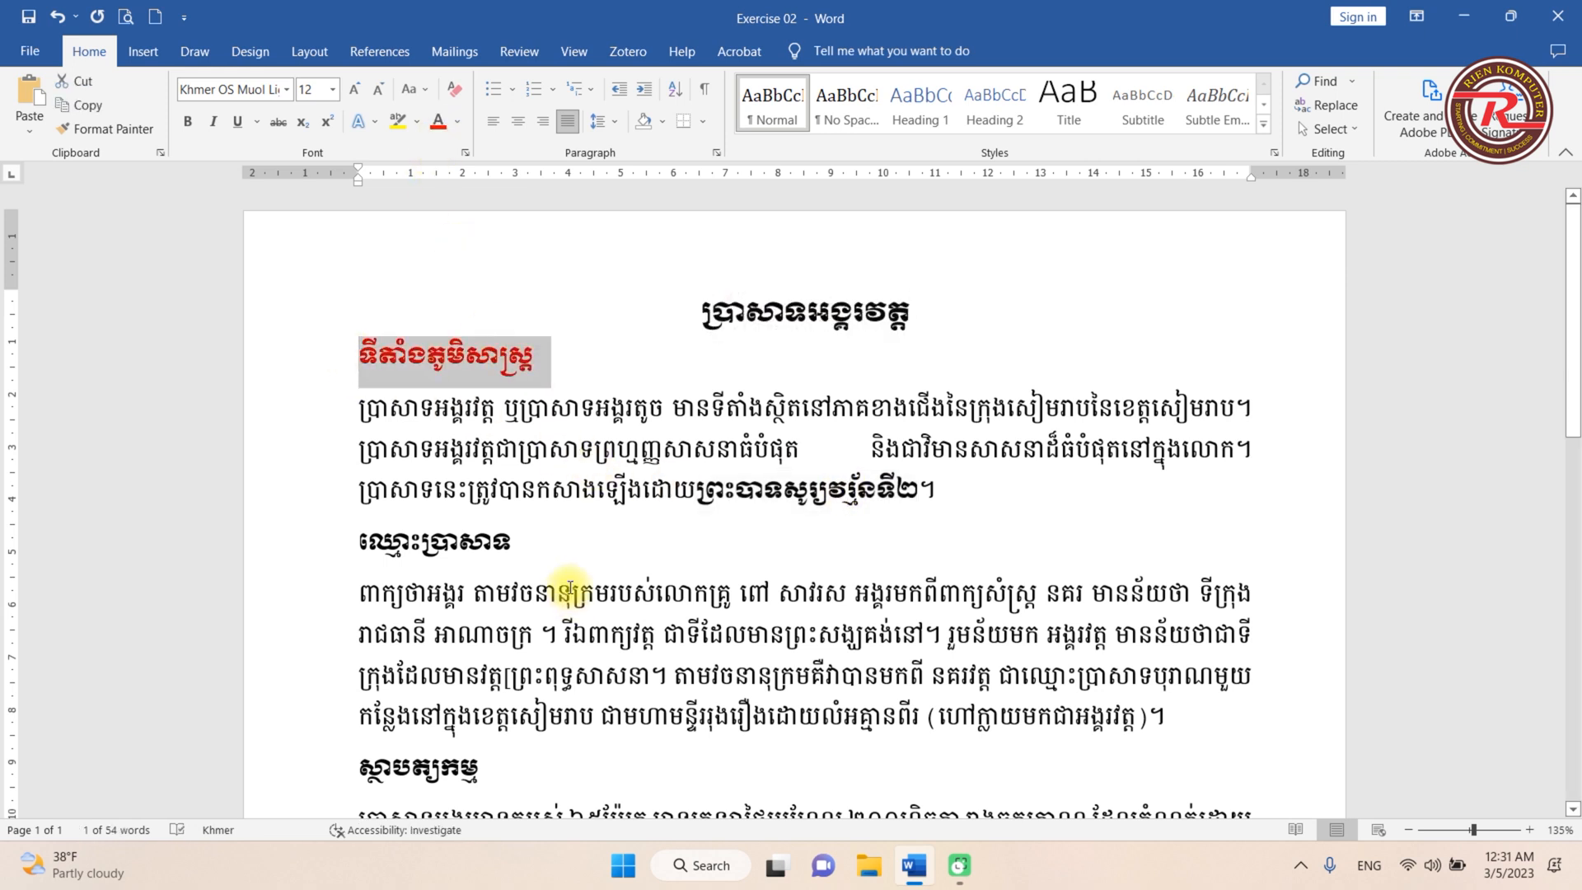
left_click(583, 492)
Copy the red heading formatting of "ទីតាំងភូមិសាស្ត្រ" and paste only that formatting onto the person's name in the second section's paragraph.
left_click_drag(354, 350, 547, 356)
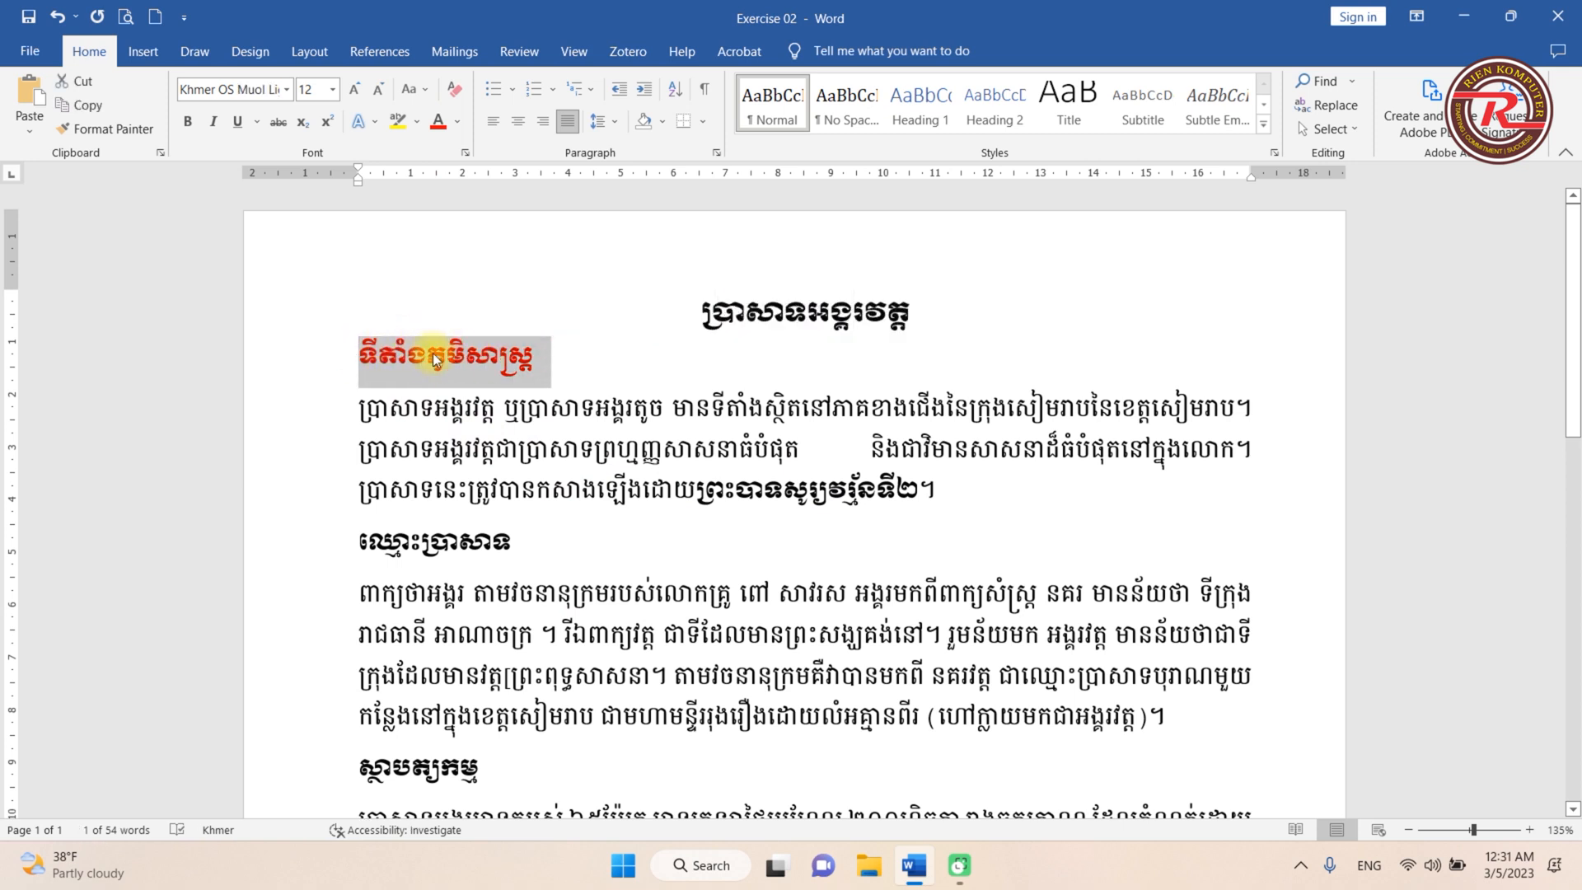
key("ctrl+shift+c")
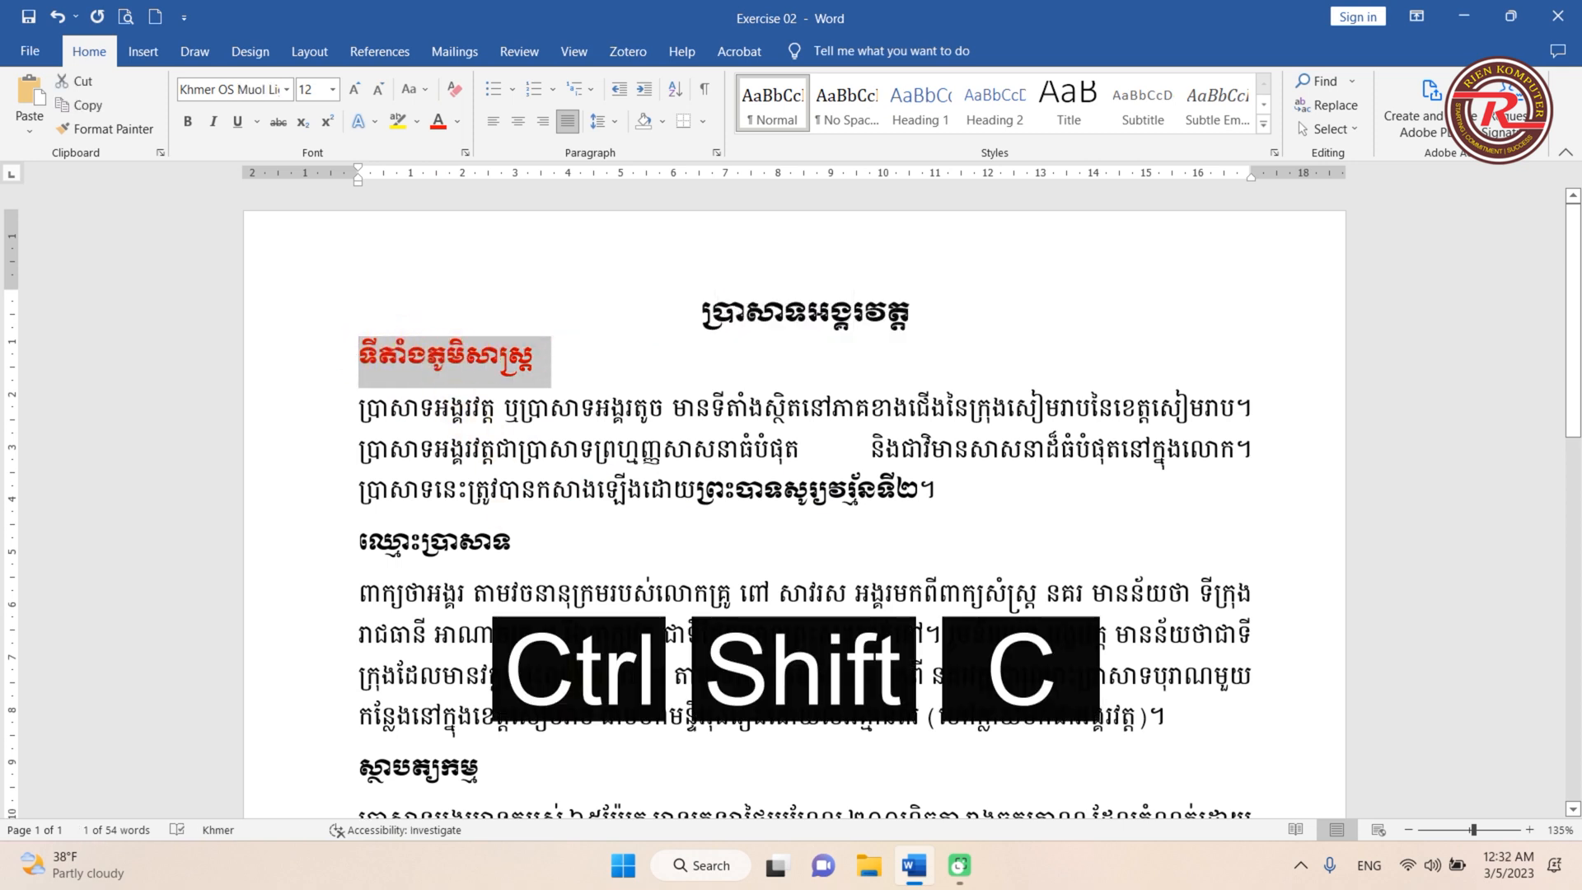
scroll(659, 461, "down", 2)
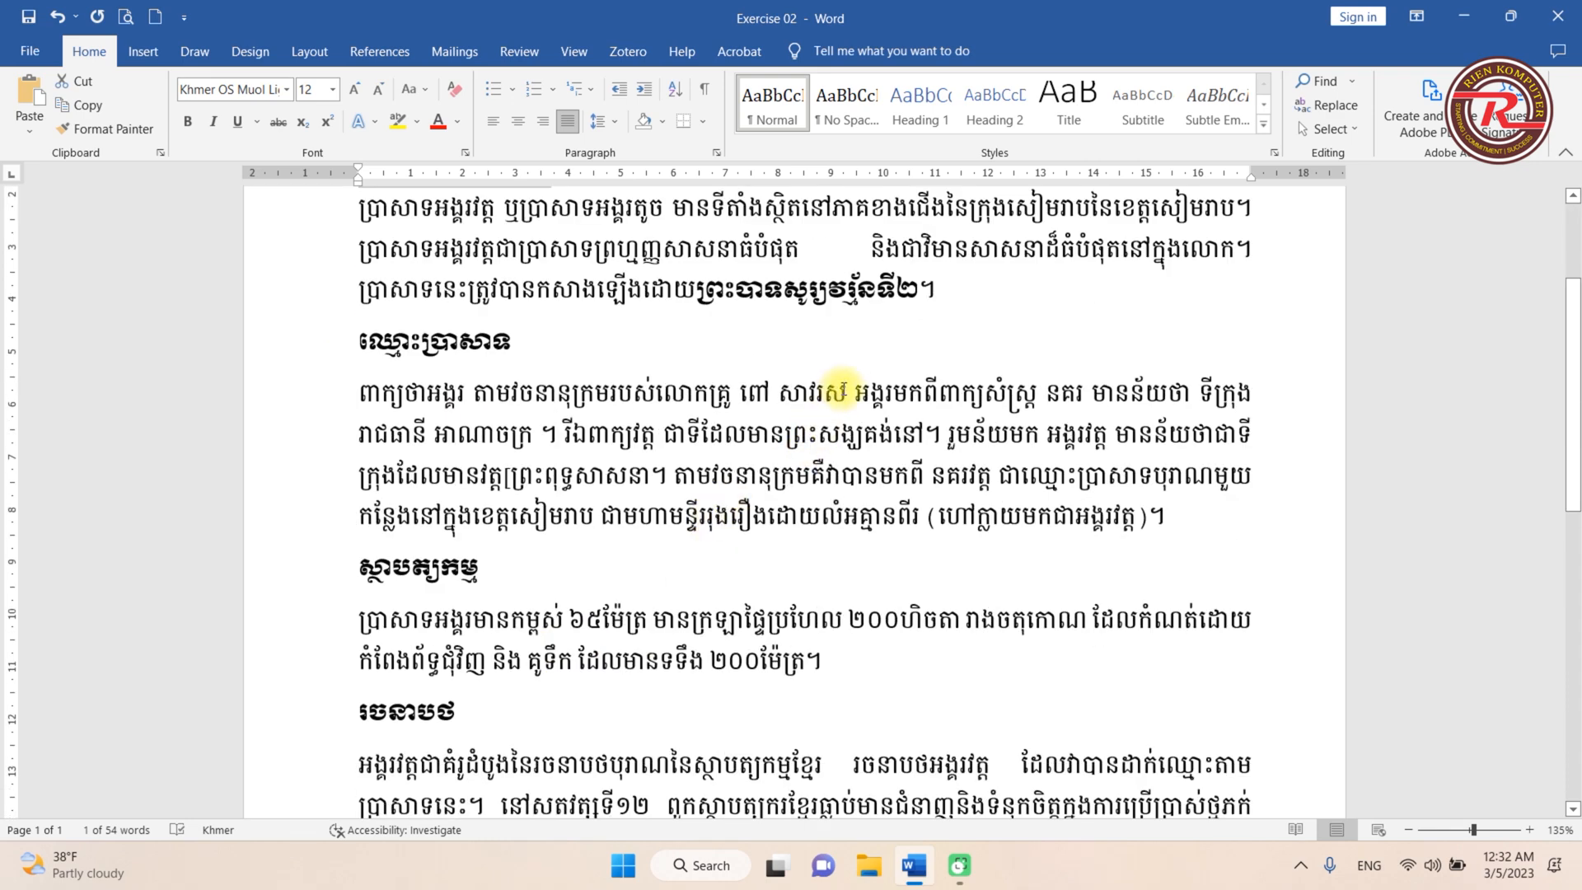
left_click_drag(834, 388, 741, 389)
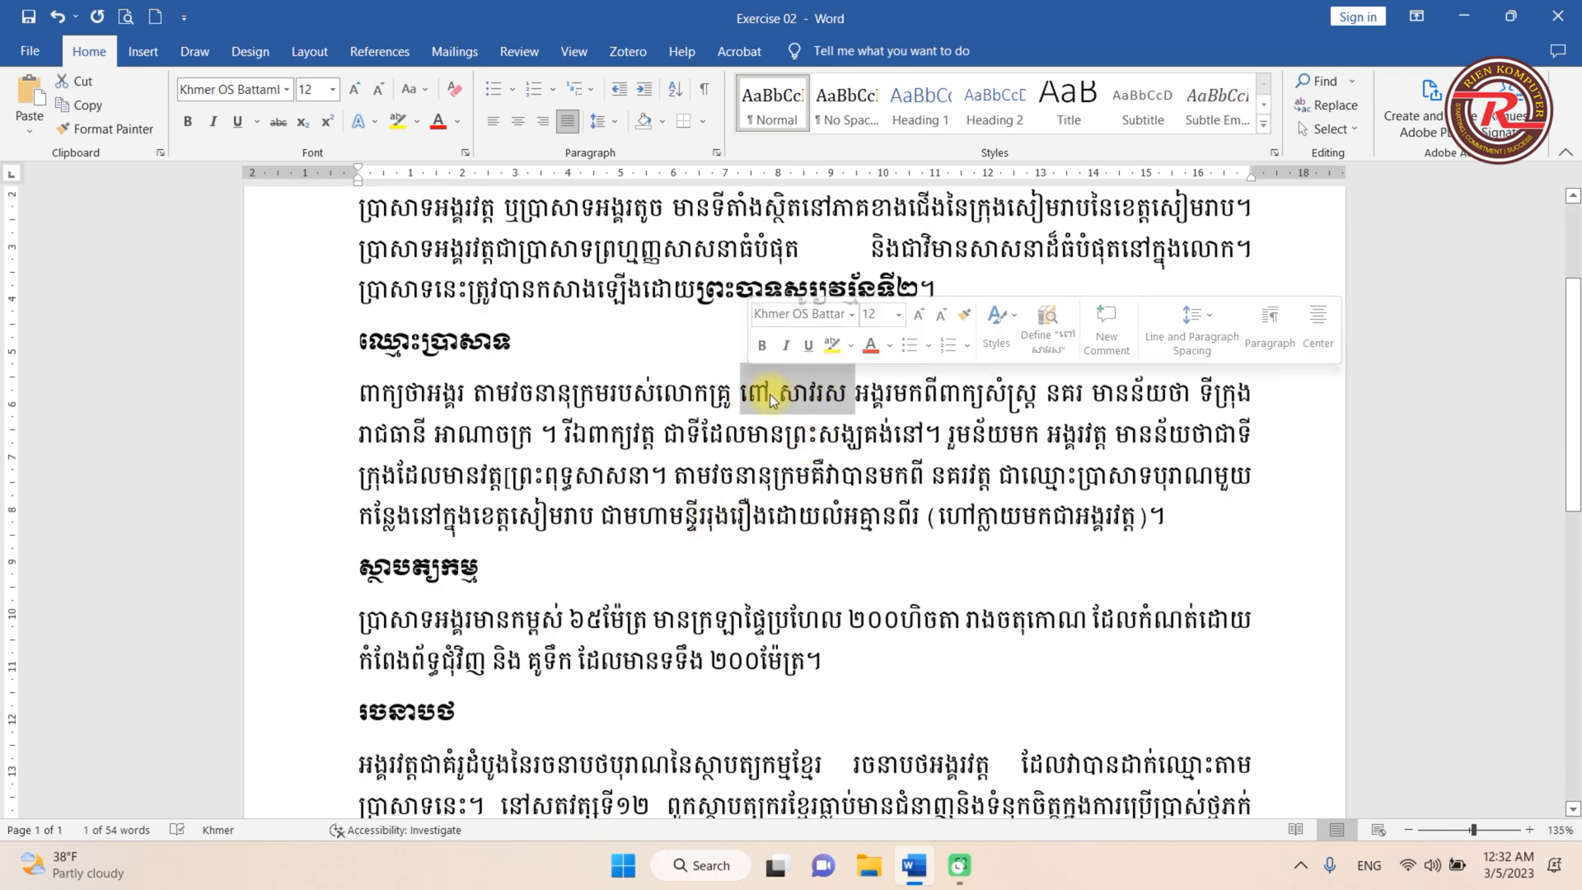
key("ctrl+shift+v")
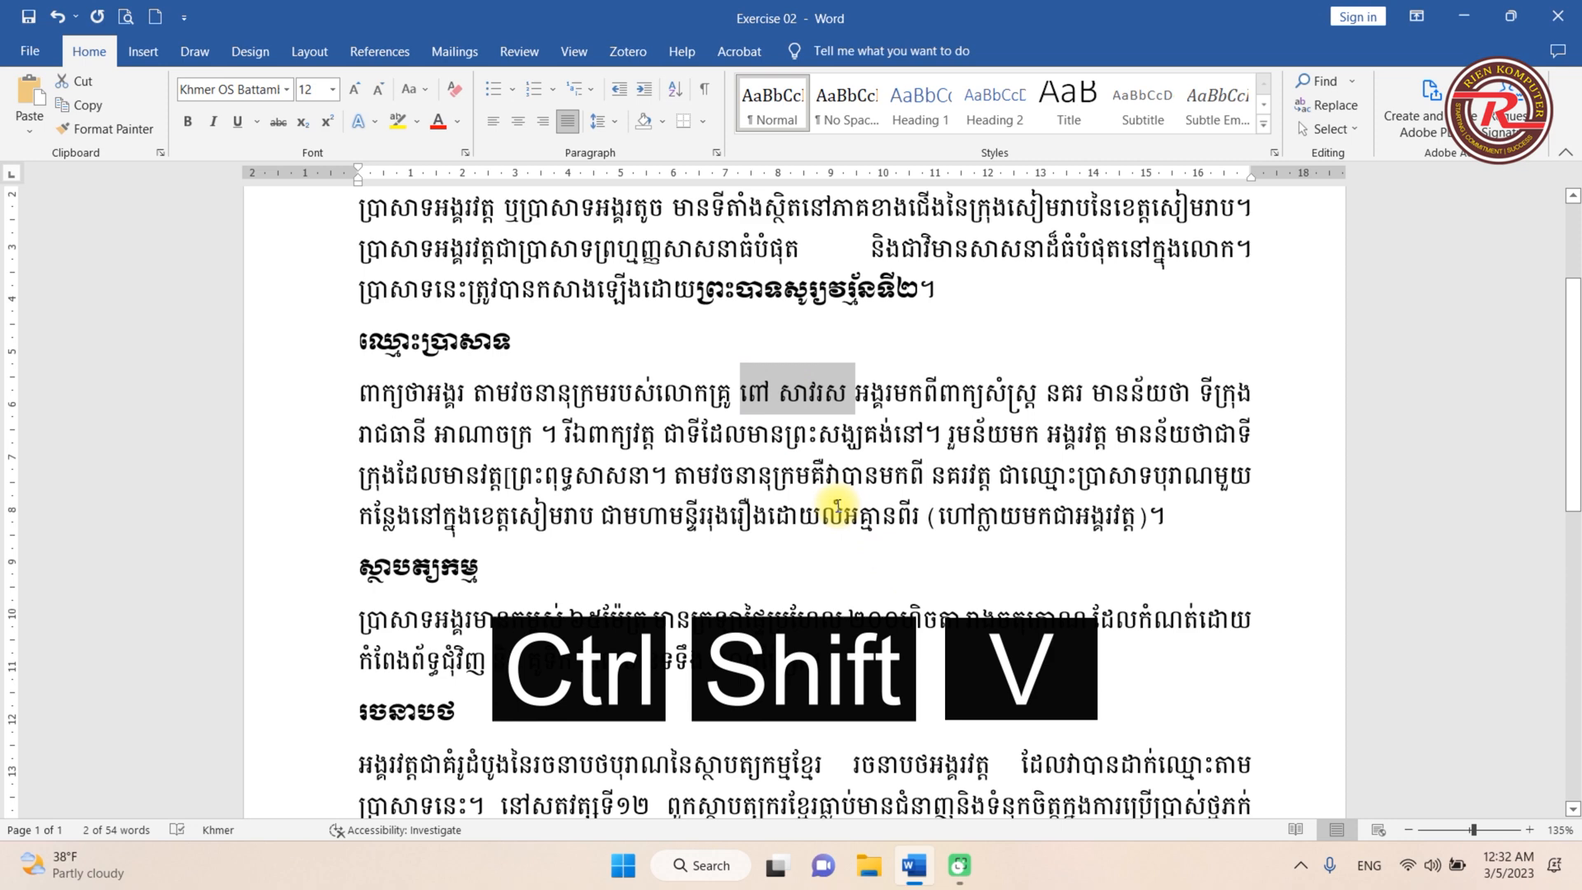
scroll(832, 505, "up", 2)
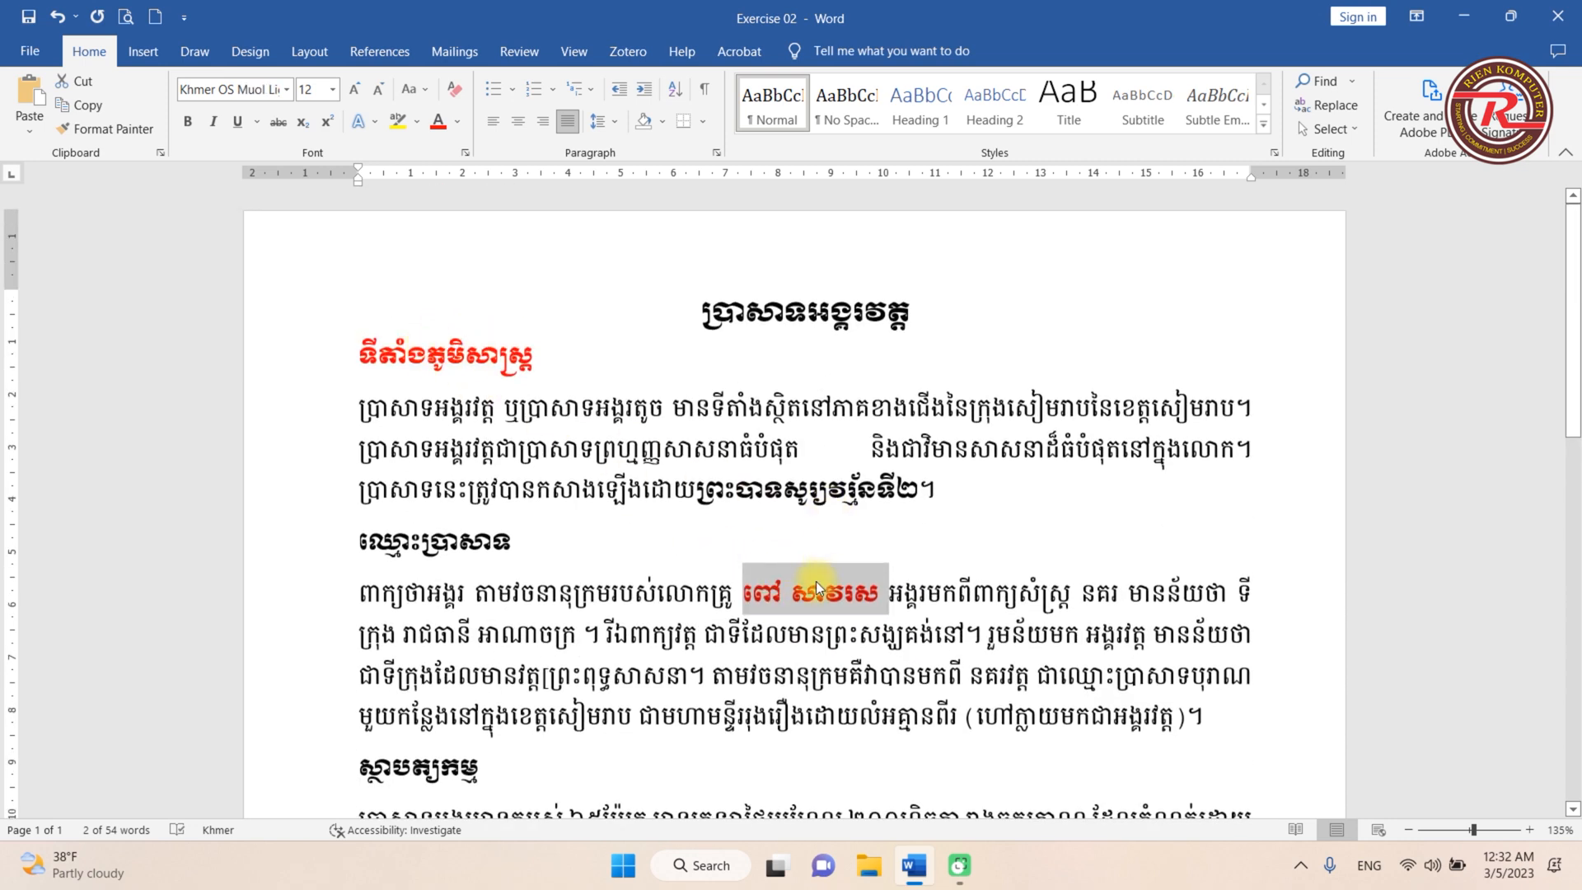
Give the second section heading "ឈ្មោះប្រាសាទ" a red font colour and yellow highlighting.
scroll(629, 452, "down", 2)
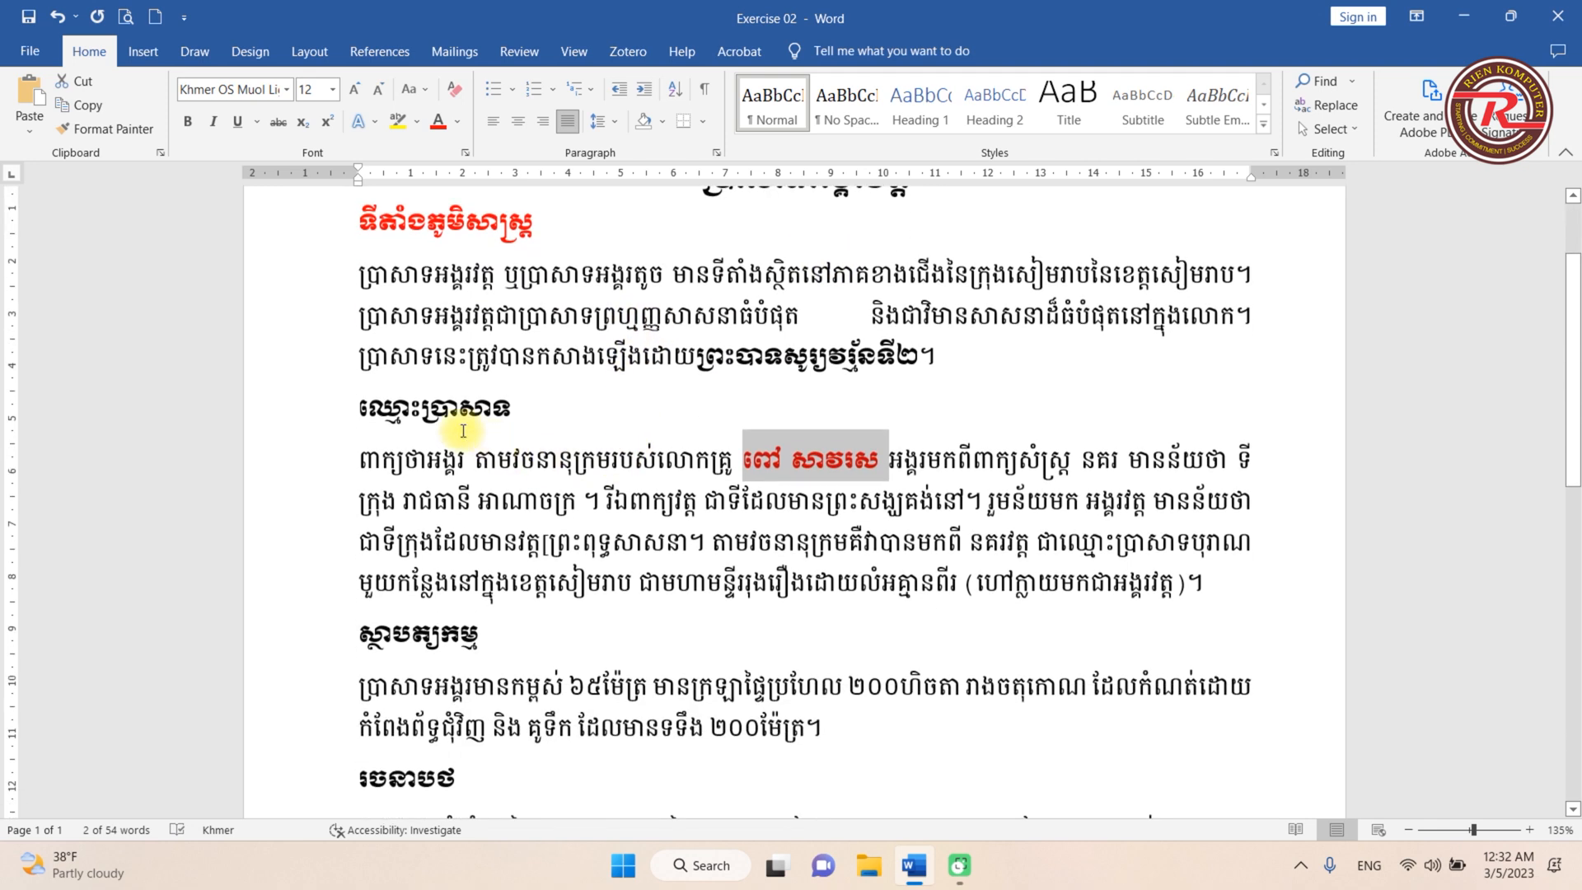
left_click_drag(365, 407, 526, 408)
left_click(437, 122)
left_click(399, 122)
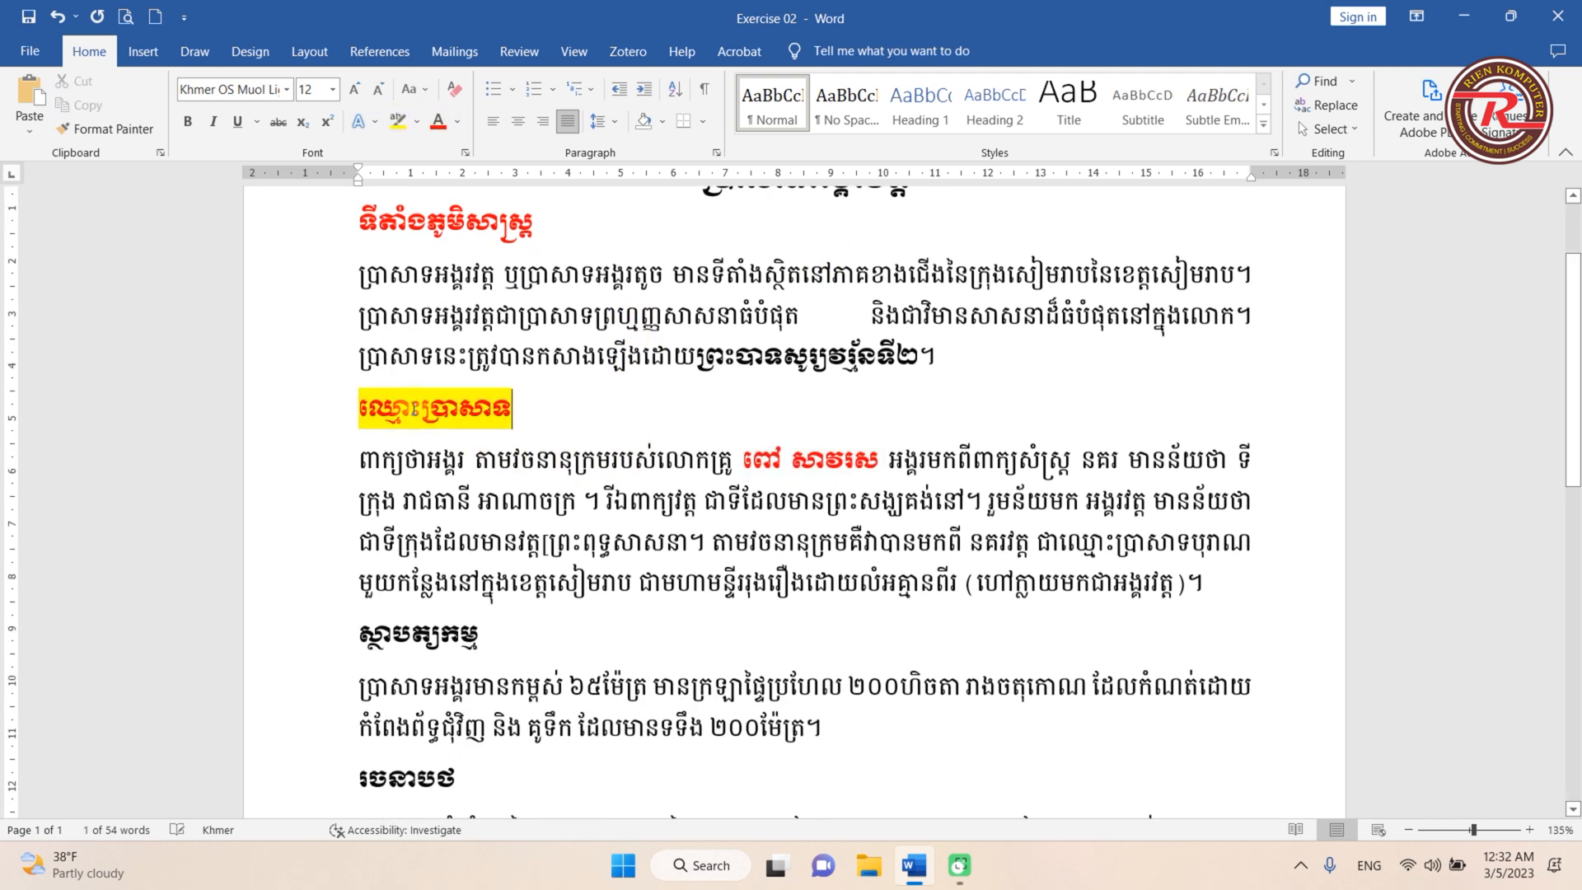
Copy the red, yellow-highlighted formatting of "ឈ្មោះប្រាសាទ" and paste only that formatting onto "នគរវត្ត" in the paragraph below it.
left_click_drag(527, 408, 364, 404)
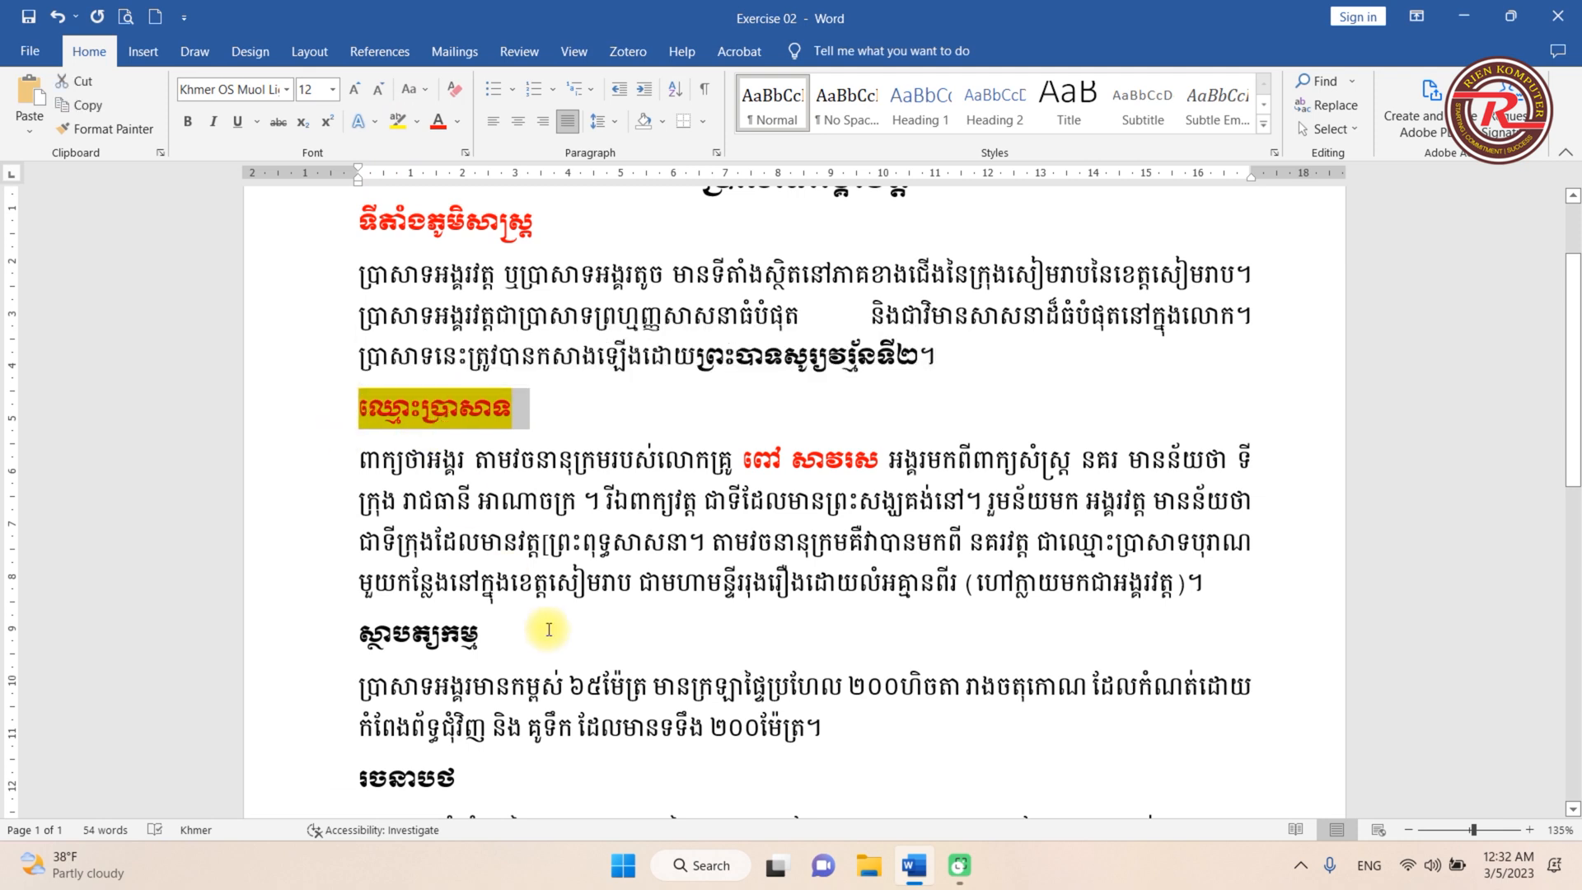
key("ctrl+shift+c")
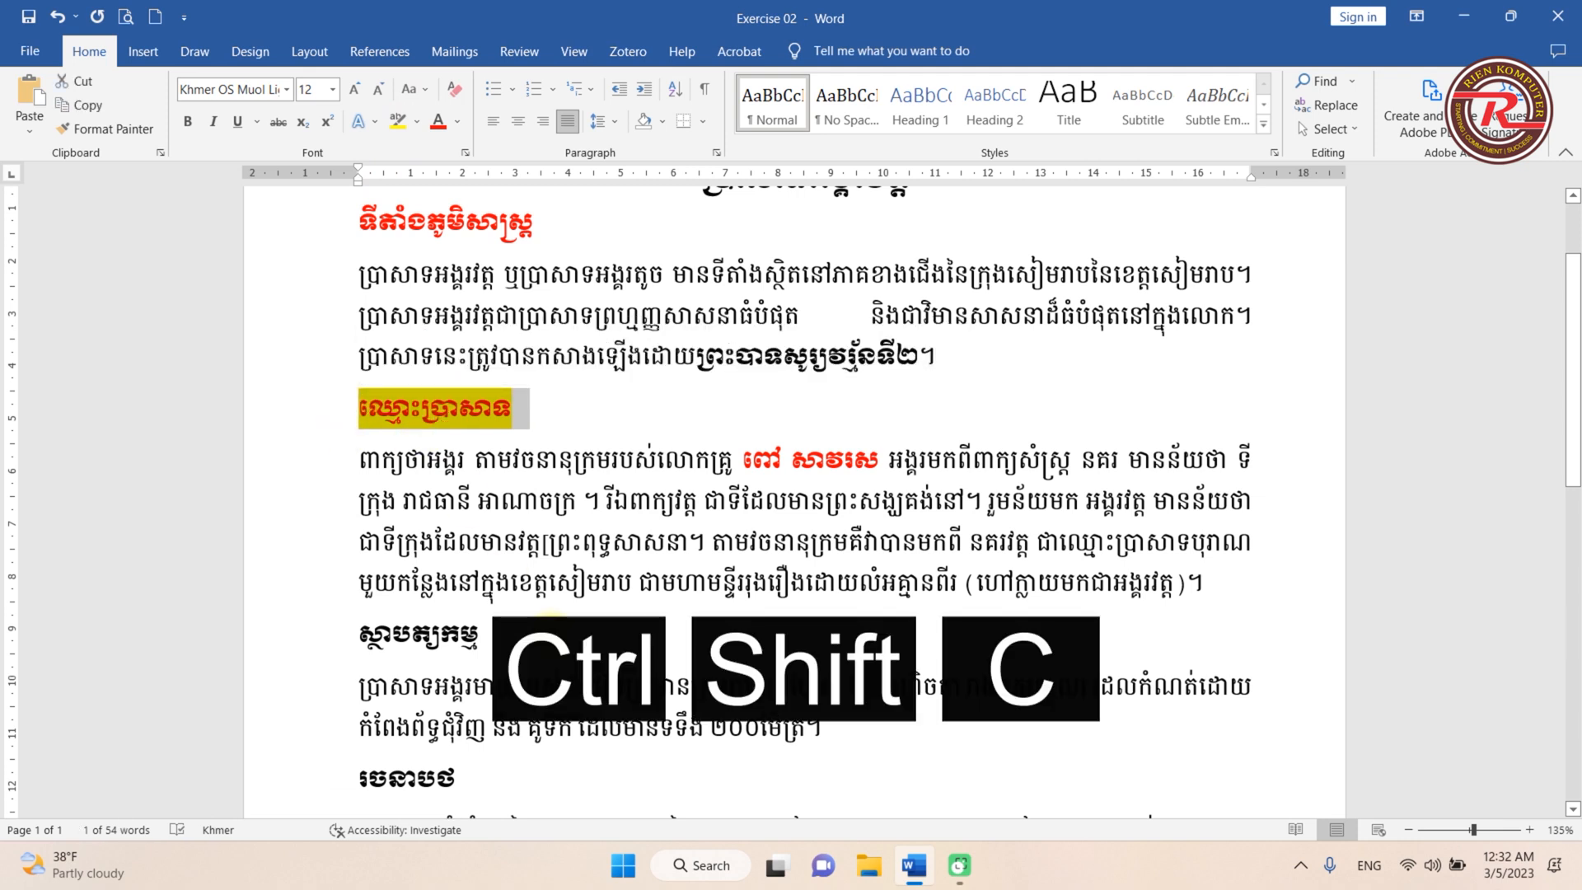
left_click(833, 543)
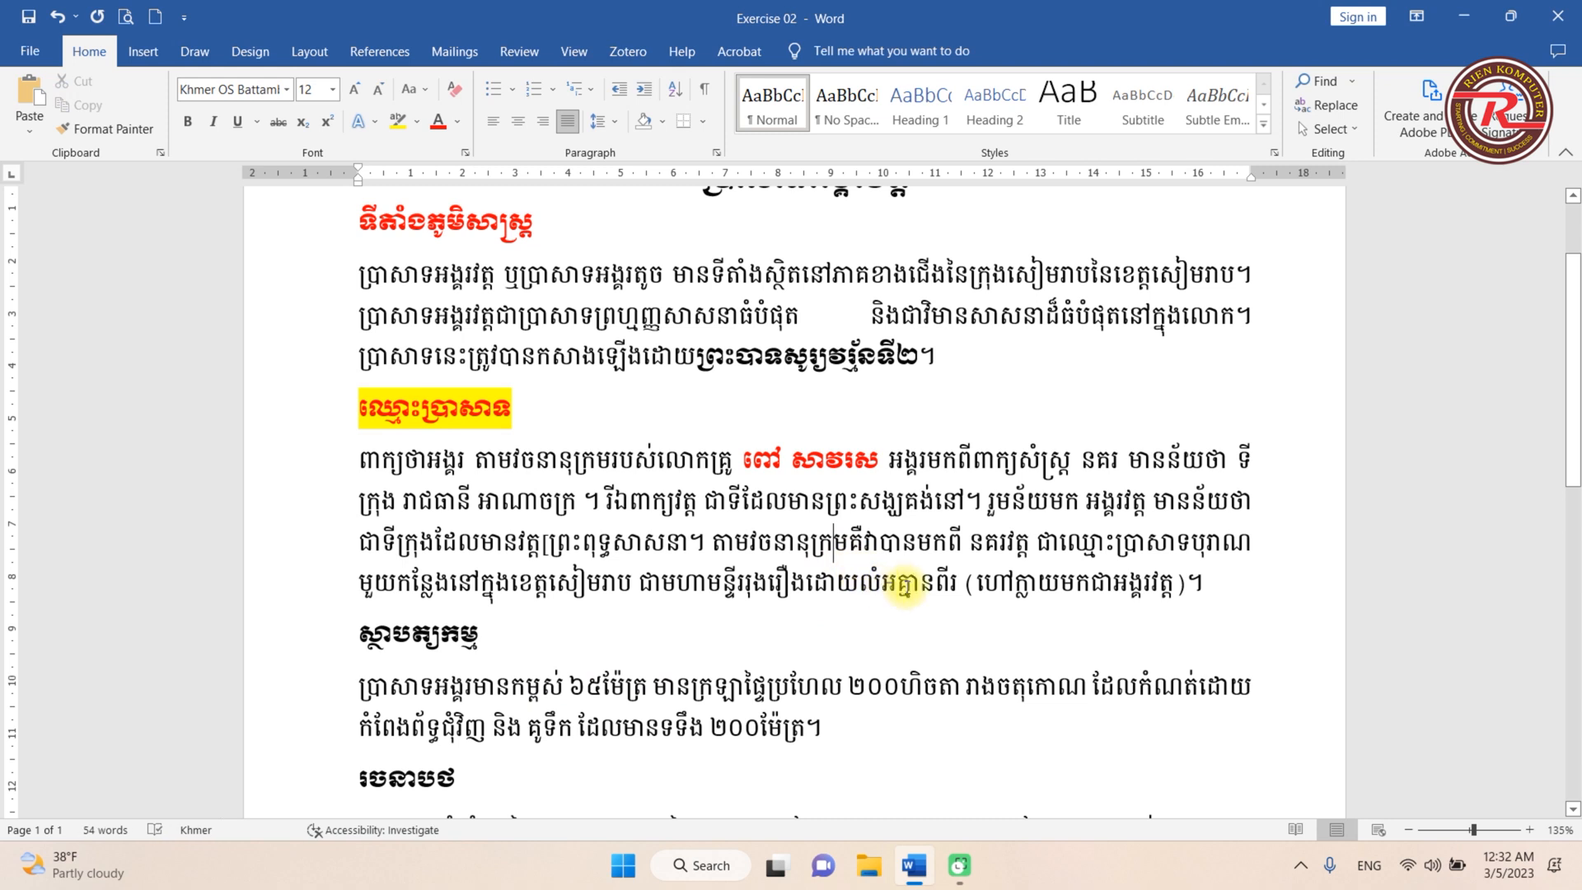
left_click_drag(1032, 543, 961, 559)
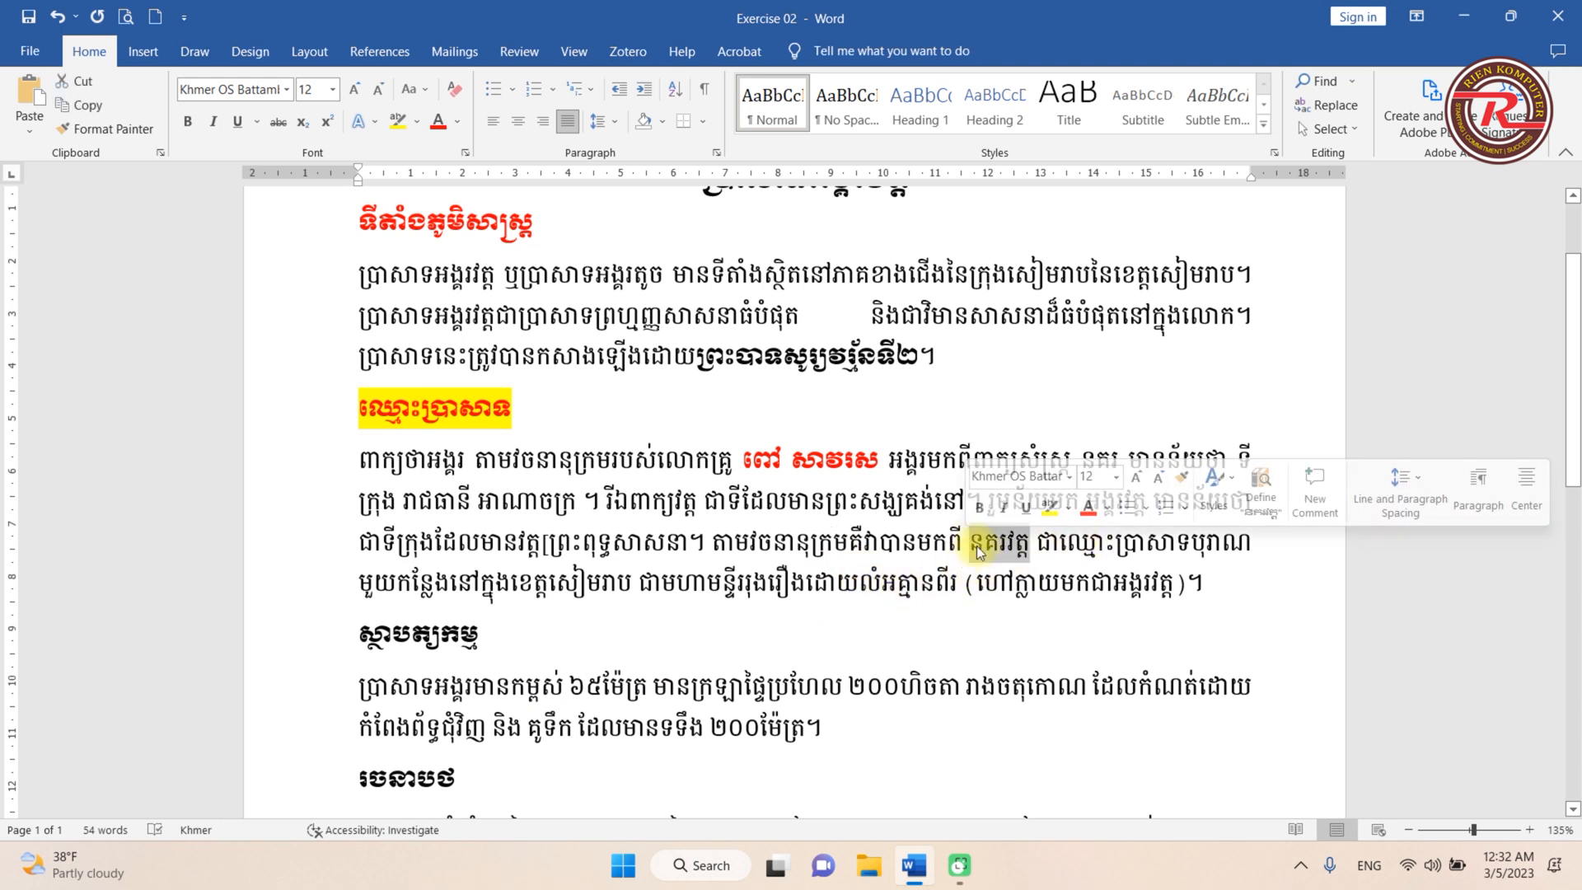
key("ctrl+shift+v")
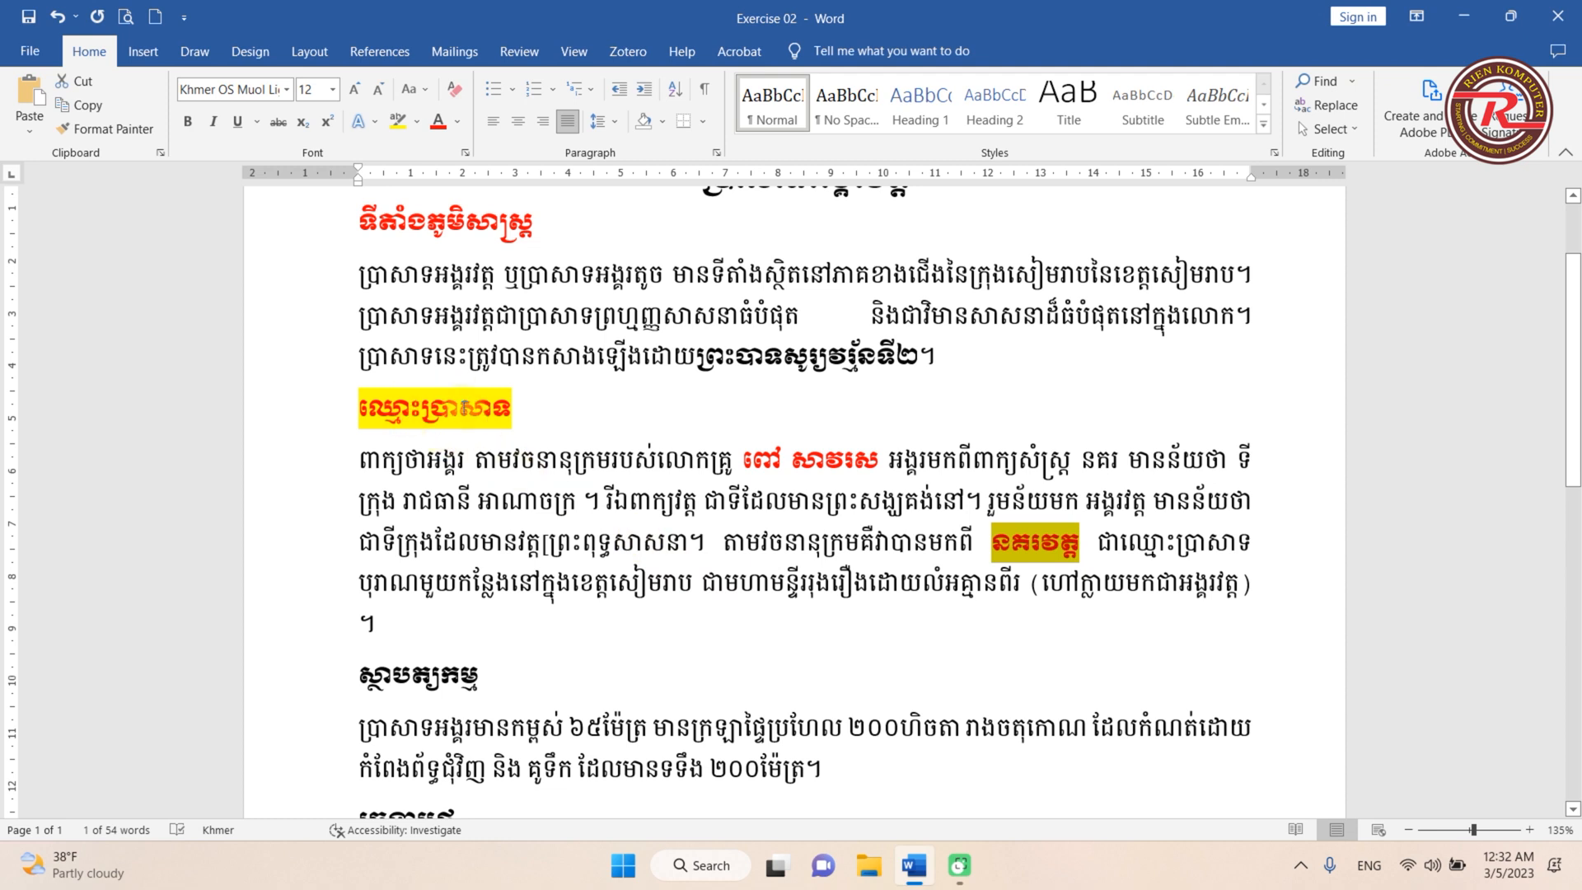
left_click(1024, 552)
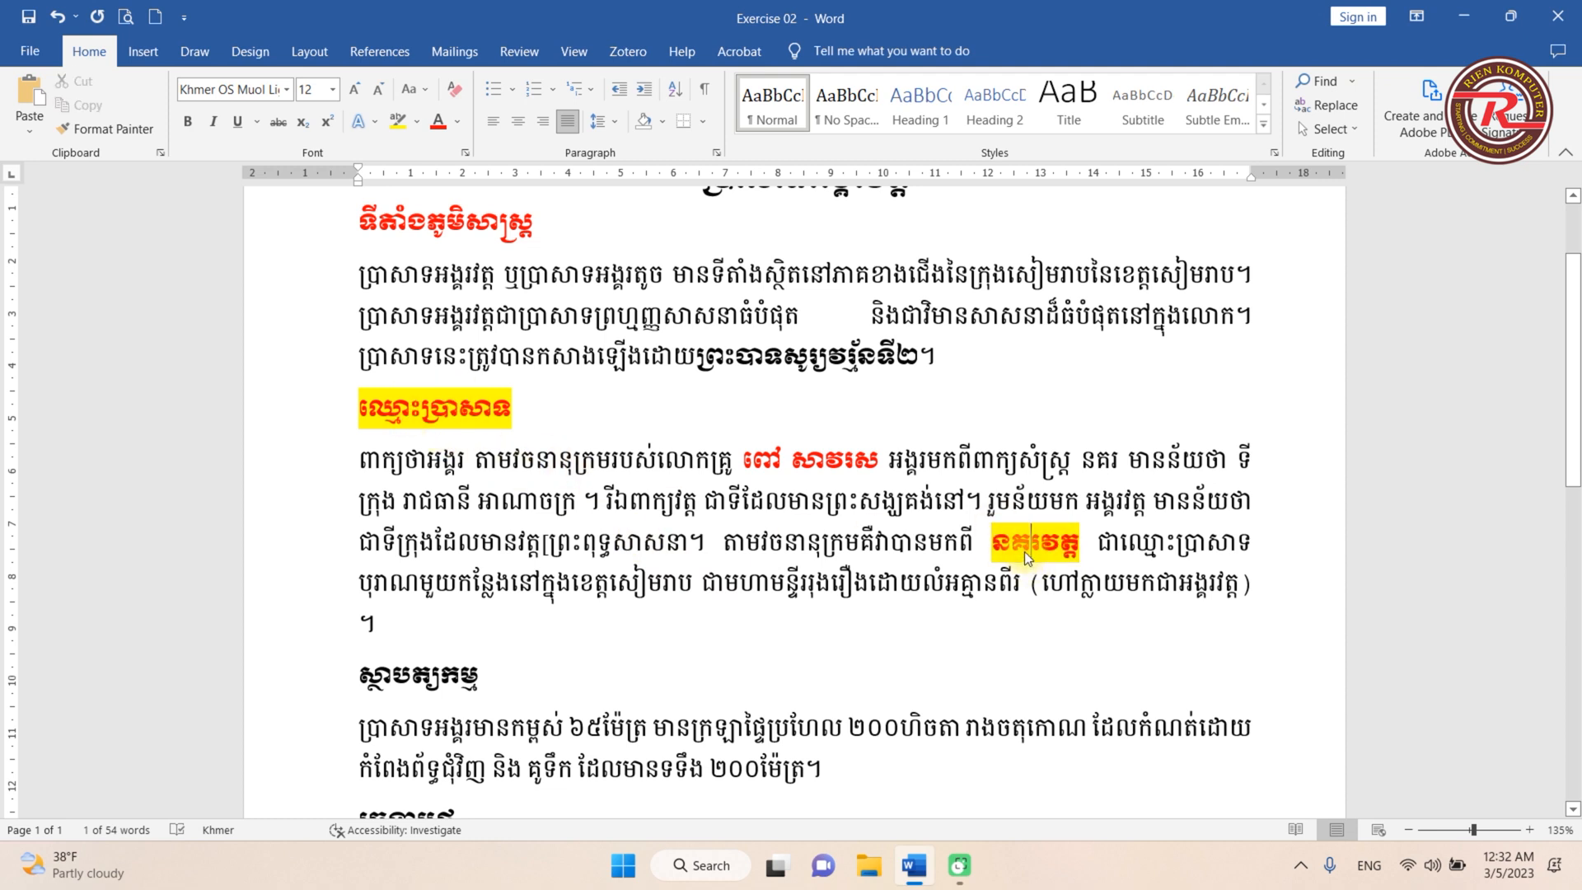